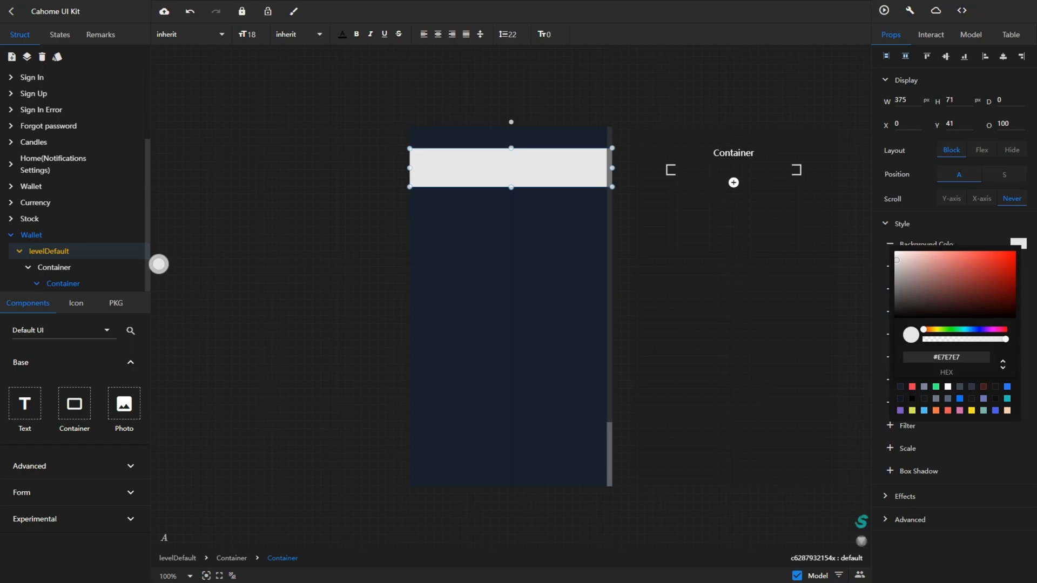
Apply the dark navy background to the header container and place the repeat icon inside it
{"action": "left_click", "coordinate": [551, 302]}
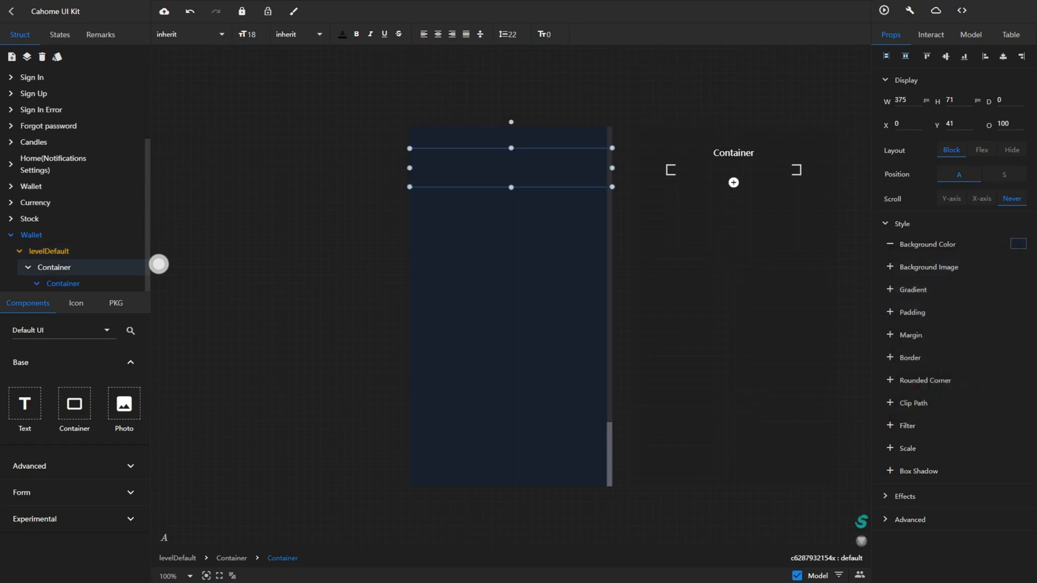
{"action": "left_click", "coordinate": [76, 303]}
{"action": "left_click_drag", "start_coordinate": [124, 450], "coordinate": [445, 174]}
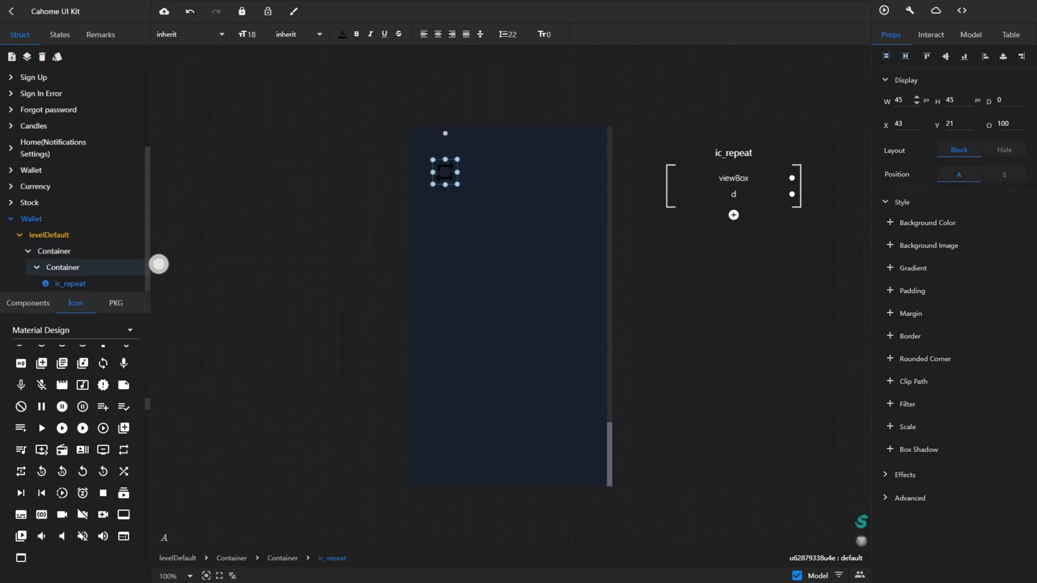
Size the repeat icon to 38 × 38 px and align it left and vertically centred in the header container
{"action": "type", "text": "38"}
{"action": "key", "text": "Tab"}
{"action": "left_click", "coordinate": [985, 56]}
{"action": "left_click", "coordinate": [945, 56]}
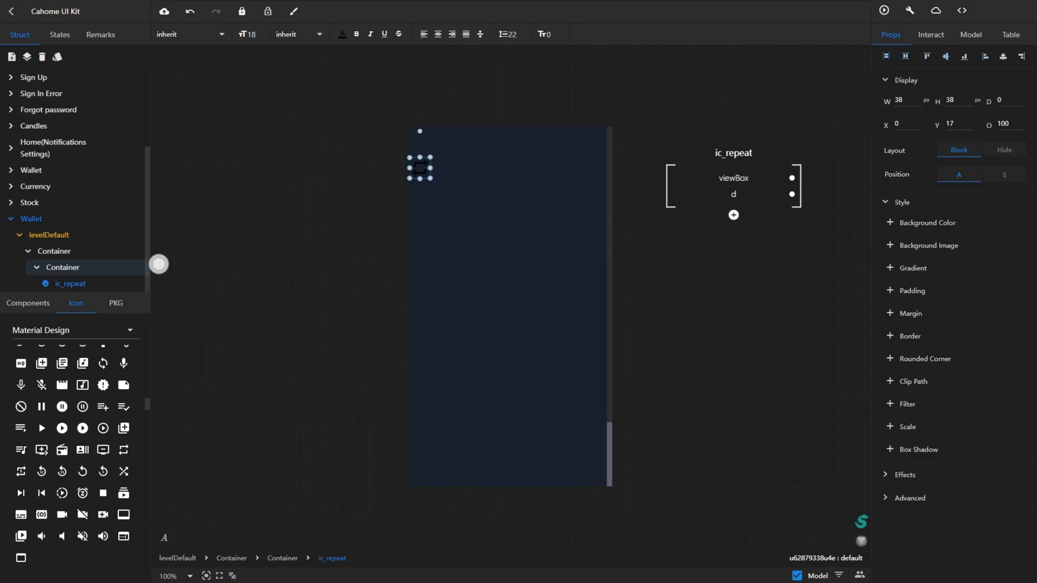
Colour the repeat icon grey-blue and select the header container around it
{"action": "left_click", "coordinate": [342, 34]}
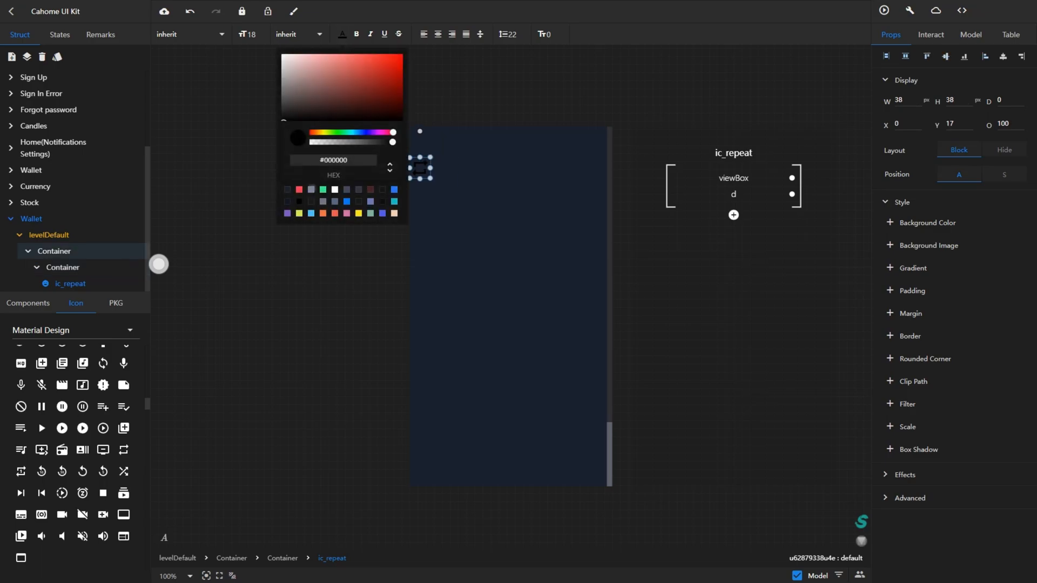
{"action": "left_click", "coordinate": [310, 190]}
{"action": "left_click", "coordinate": [485, 170]}
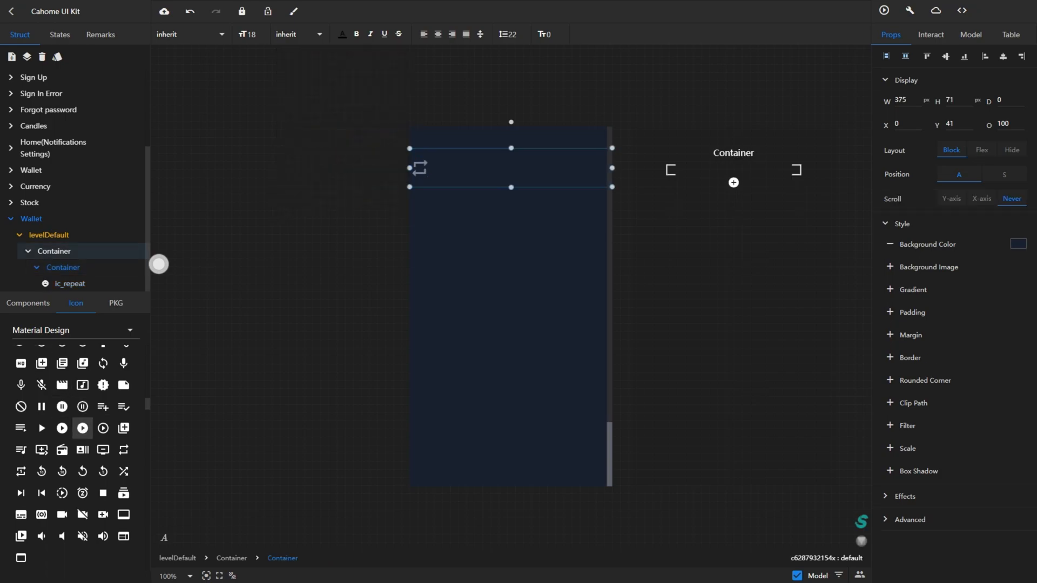
Find the clock icon in the Material Design set and place it in the header container at about X 302, Y 36
{"action": "scroll", "coordinate": [83, 428], "scroll_direction": "down", "scroll_amount": 10}
{"action": "scroll", "coordinate": [83, 487], "scroll_direction": "down", "scroll_amount": 15}
{"action": "scroll", "coordinate": [82, 456], "scroll_direction": "down", "scroll_amount": 12}
{"action": "scroll", "coordinate": [83, 463], "scroll_direction": "down", "scroll_amount": 1}
{"action": "scroll", "coordinate": [102, 463], "scroll_direction": "up", "scroll_amount": 20}
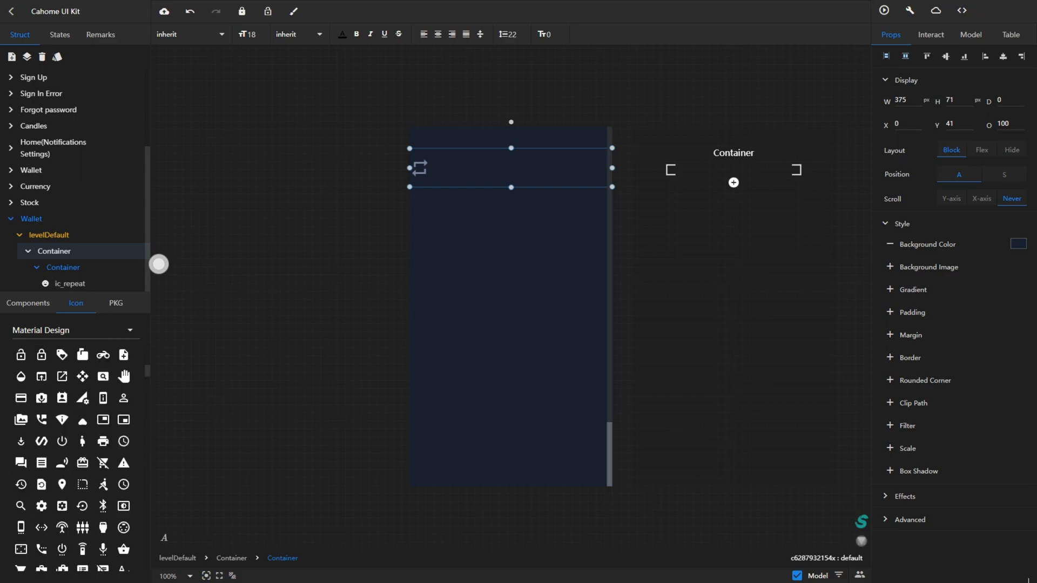
{"action": "scroll", "coordinate": [113, 475], "scroll_direction": "up", "scroll_amount": 3}
{"action": "scroll", "coordinate": [103, 475], "scroll_direction": "up", "scroll_amount": 2}
{"action": "scroll", "coordinate": [102, 475], "scroll_direction": "up", "scroll_amount": 1}
{"action": "scroll", "coordinate": [102, 475], "scroll_direction": "down", "scroll_amount": 3}
{"action": "scroll", "coordinate": [102, 428], "scroll_direction": "up", "scroll_amount": 4}
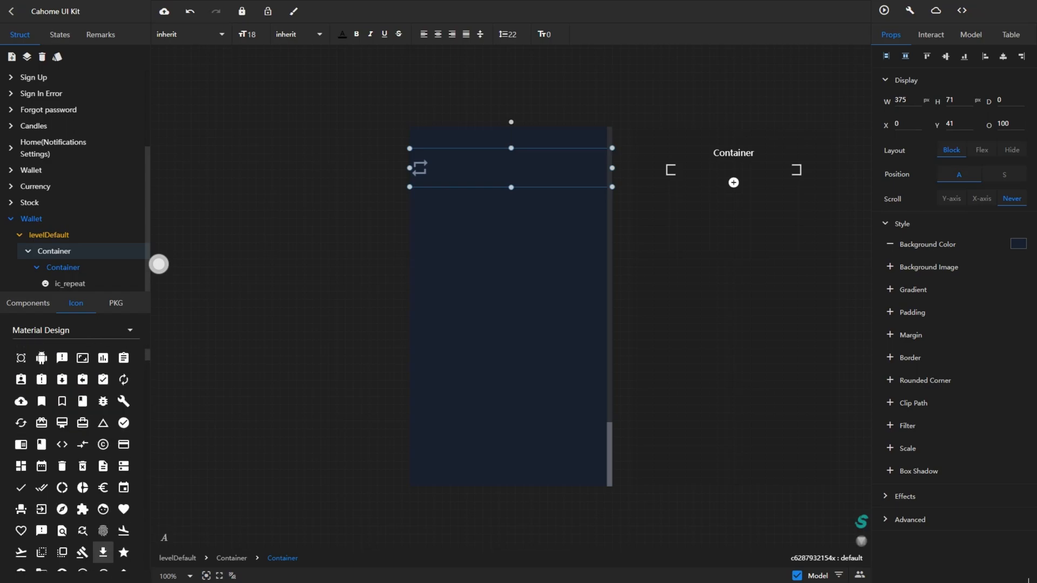
{"action": "scroll", "coordinate": [103, 377], "scroll_direction": "down", "scroll_amount": 5}
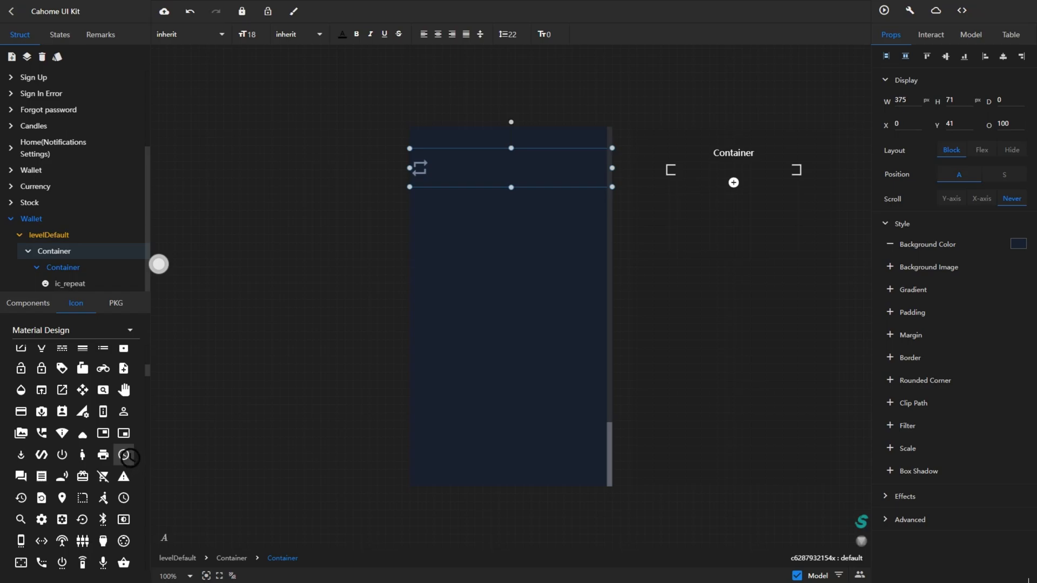
{"action": "left_click_drag", "start_coordinate": [123, 455], "coordinate": [584, 177]}
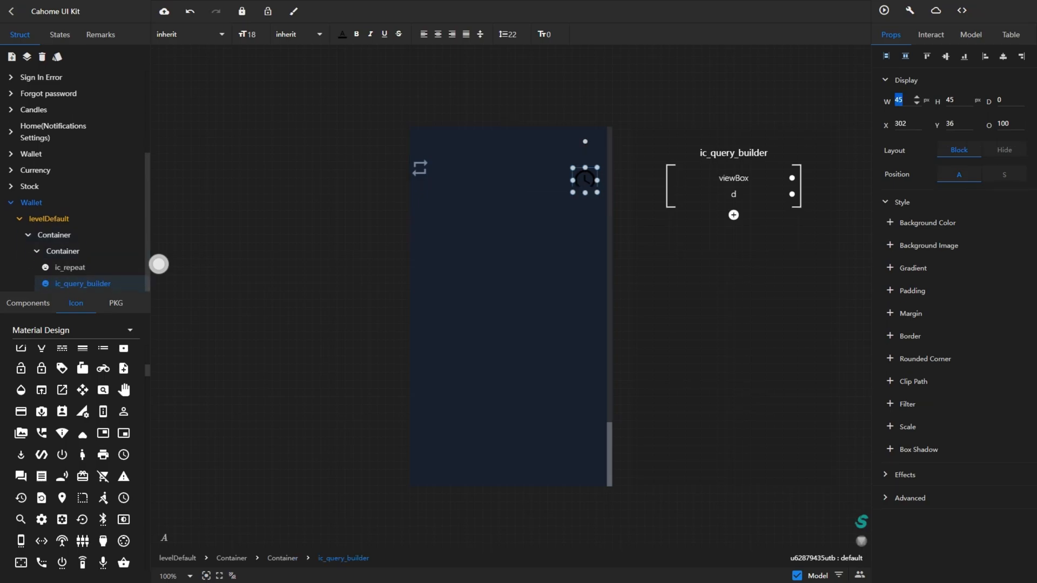
Size the clock icon to 38 × 38 px and align it right and vertically centred in the header container
{"action": "key", "text": "Tab"}
{"action": "type", "text": "3"}
{"action": "key", "text": "Tab"}
{"action": "left_click", "coordinate": [1021, 56]}
{"action": "left_click", "coordinate": [945, 56]}
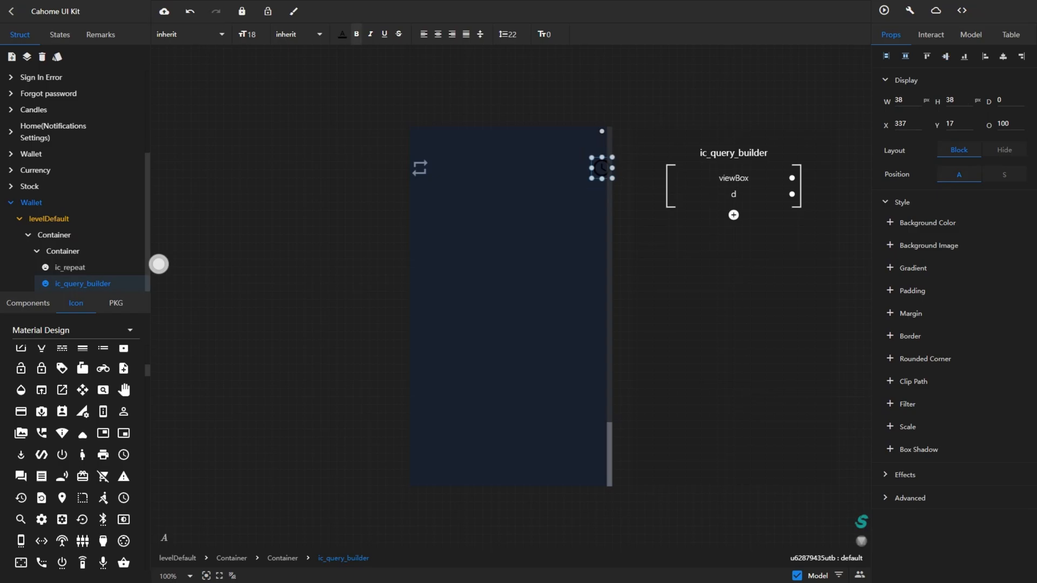
Colour the clock icon the same grey-blue as the repeat icon
{"action": "left_click", "coordinate": [342, 34]}
{"action": "left_click", "coordinate": [287, 189]}
{"action": "left_click", "coordinate": [238, 189]}
Add a text element to the main screen container below the header and make it read "Wallet"
{"action": "left_click", "coordinate": [54, 235]}
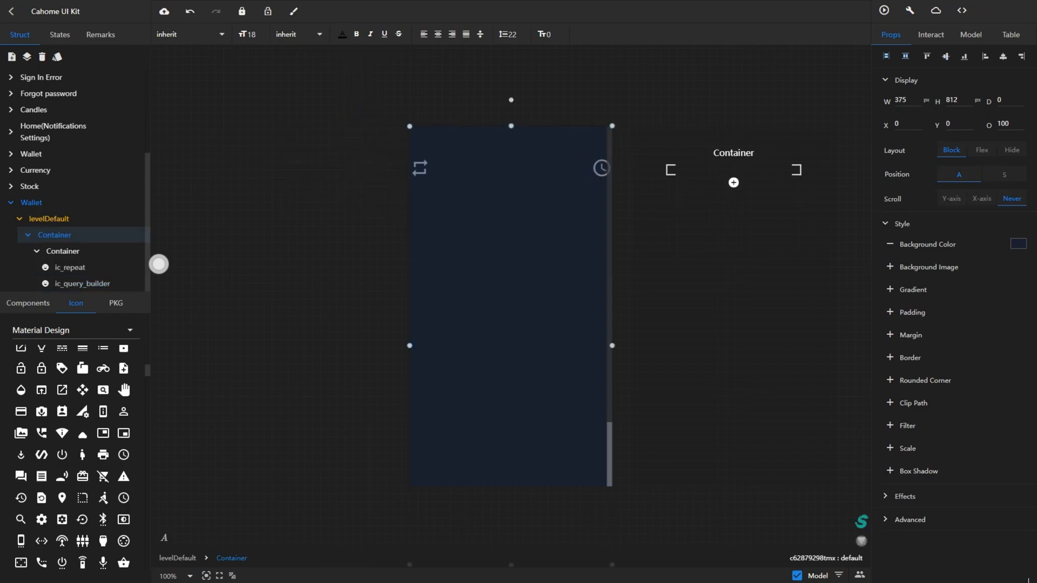
{"action": "left_click", "coordinate": [28, 303]}
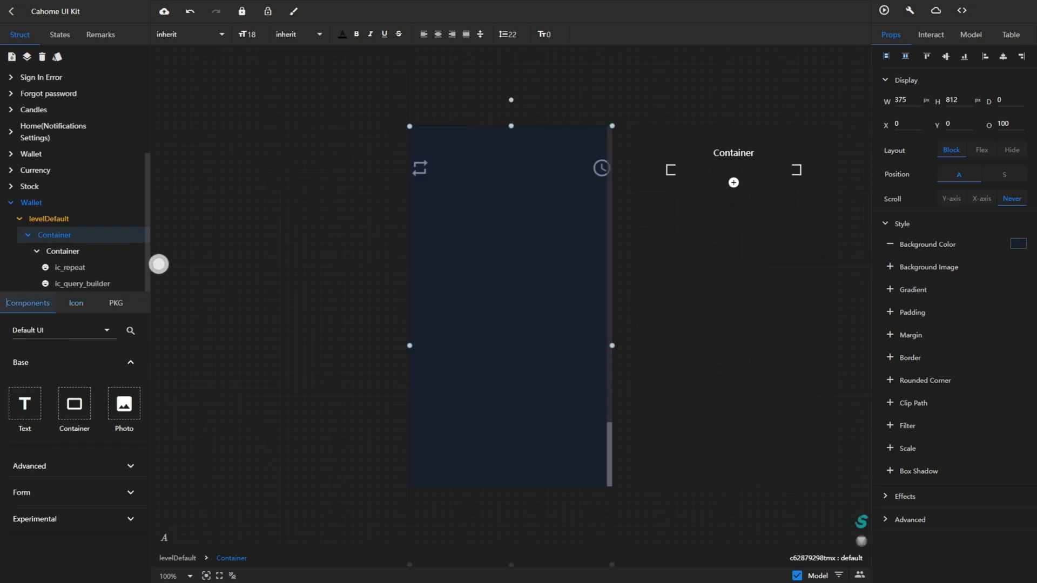
{"action": "left_click_drag", "start_coordinate": [381, 262], "coordinate": [453, 225]}
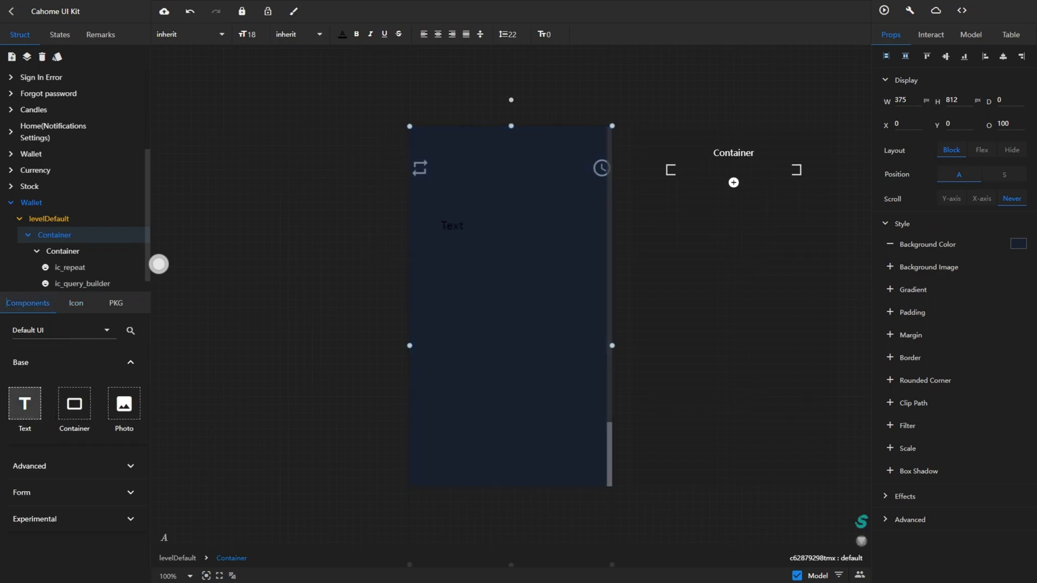
{"action": "left_click", "coordinate": [970, 34]}
{"action": "double_click", "coordinate": [995, 80]}
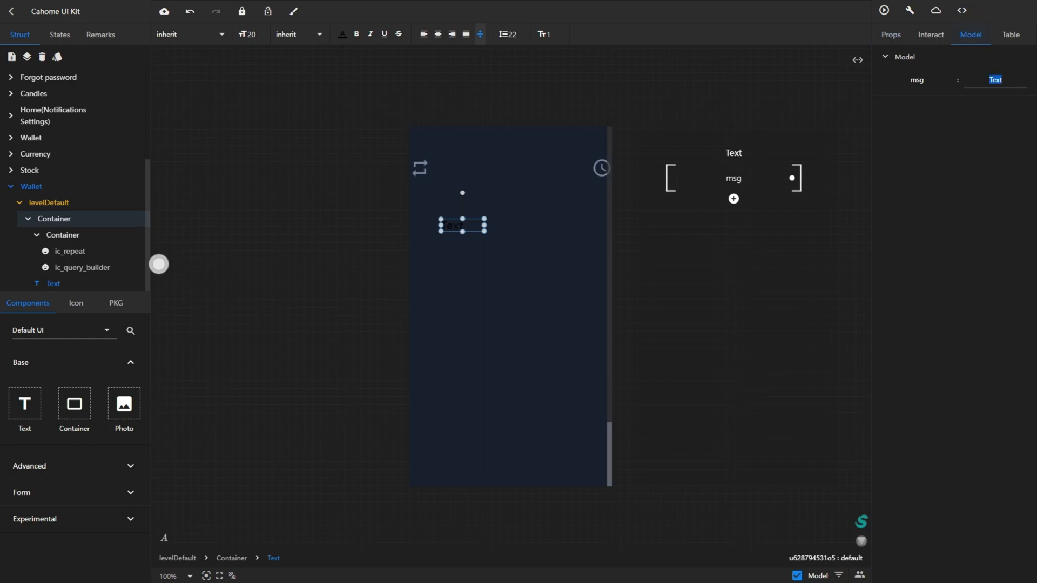
{"action": "type", "text": "Wallet"}
{"action": "key", "text": "BackSpace"}
{"action": "type", "text": "et"}
Format the Wallet text in white at size 39 and fit its box to about 130 × 42 px at X 30, Y 125
{"action": "key", "text": "ctrl+a"}
{"action": "type", "text": "39"}
{"action": "left_click", "coordinate": [343, 34]}
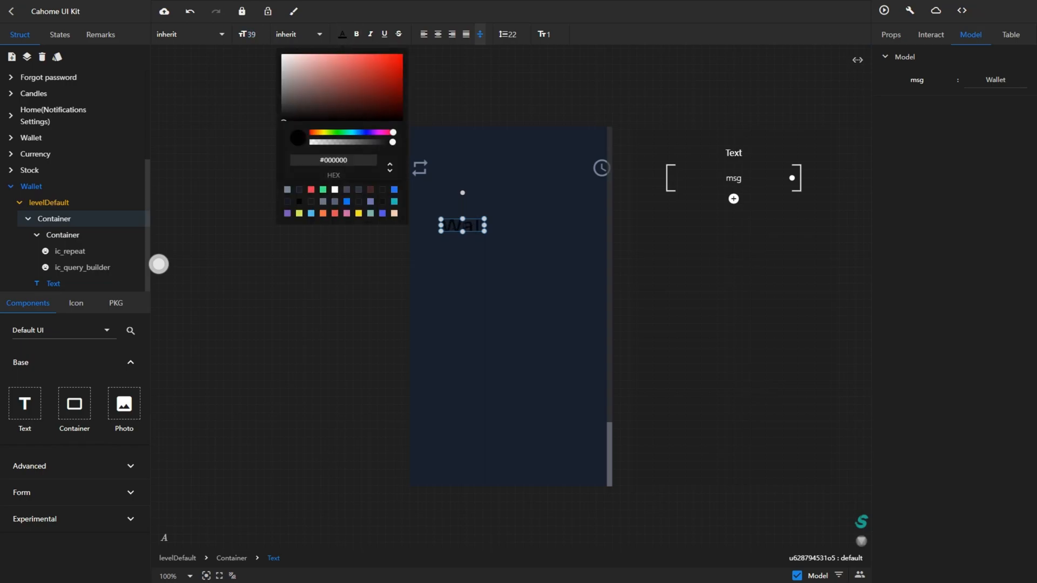
{"action": "left_click", "coordinate": [335, 190]}
{"action": "left_click_drag", "start_coordinate": [484, 225], "coordinate": [509, 225]}
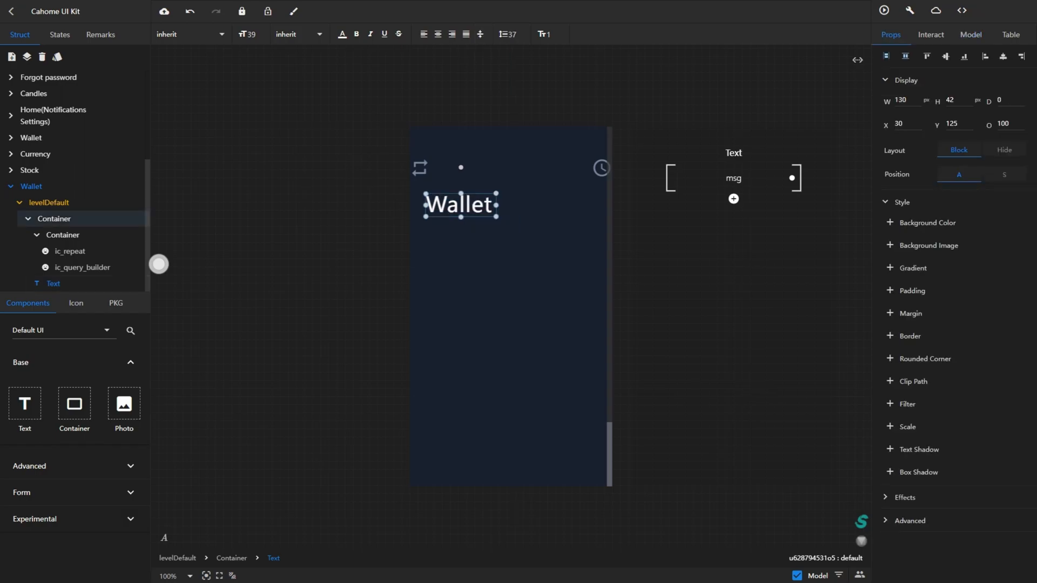
Add a new container to the main screen container below the Wallet title and size it 90 × 30 px
{"action": "left_click_drag", "start_coordinate": [74, 404], "coordinate": [512, 265]}
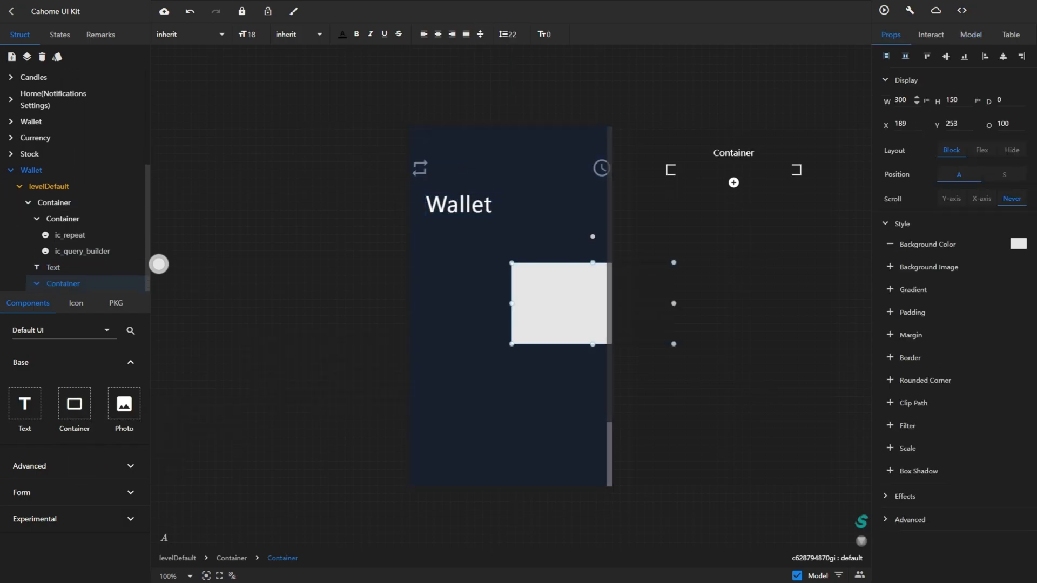
{"action": "key", "text": "ctrl+a"}
{"action": "type", "text": "60"}
{"action": "key", "text": "Return"}
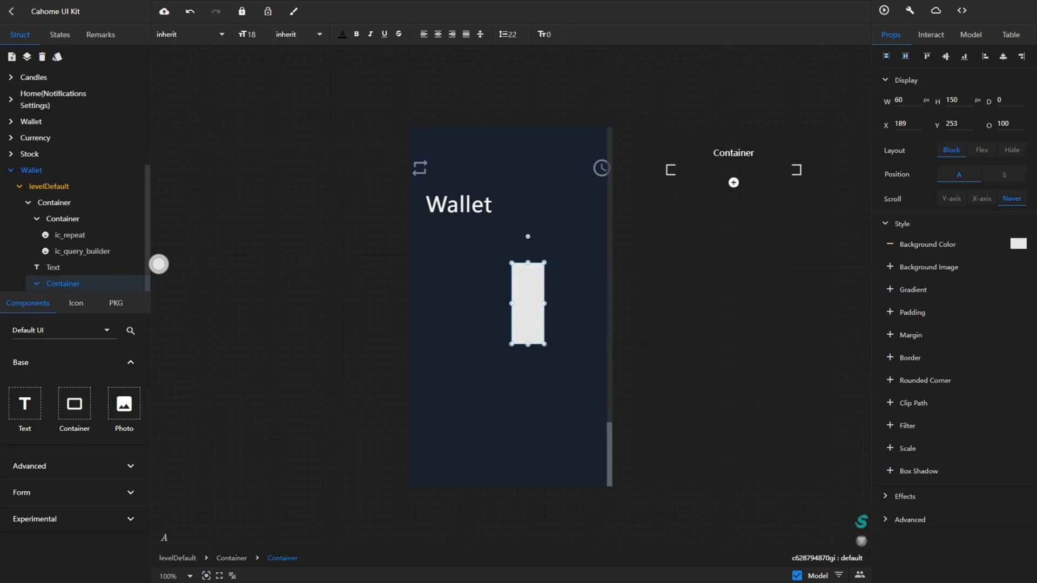
{"action": "key", "text": "Tab"}
{"action": "type", "text": "30"}
{"action": "left_click_drag", "start_coordinate": [544, 270], "coordinate": [564, 270]}
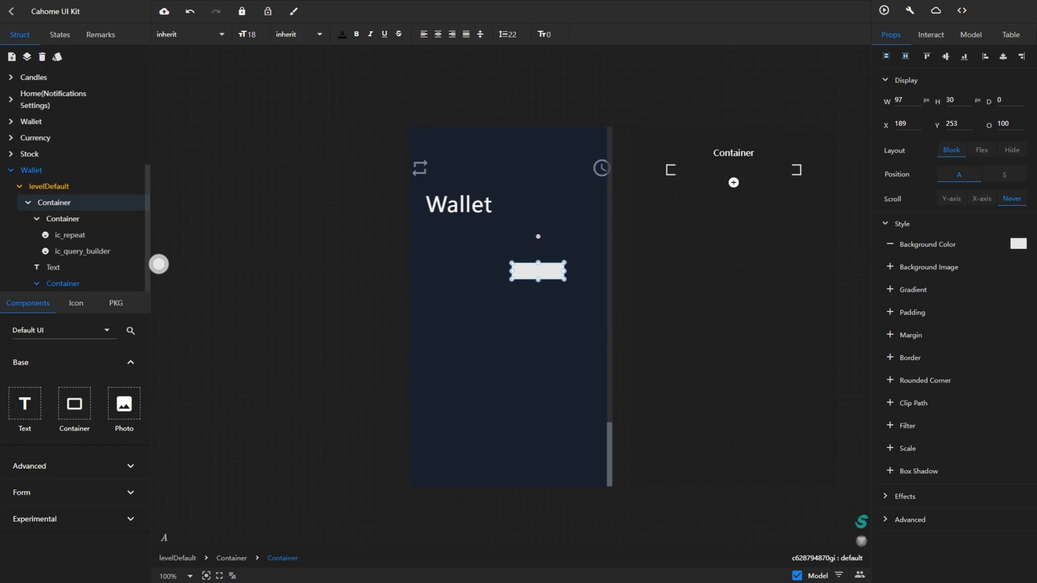
{"action": "type", "text": "90"}
Give the small container 30 px rounded corners and a grey-blue background
{"action": "left_click", "coordinate": [890, 380]}
{"action": "type", "text": "30"}
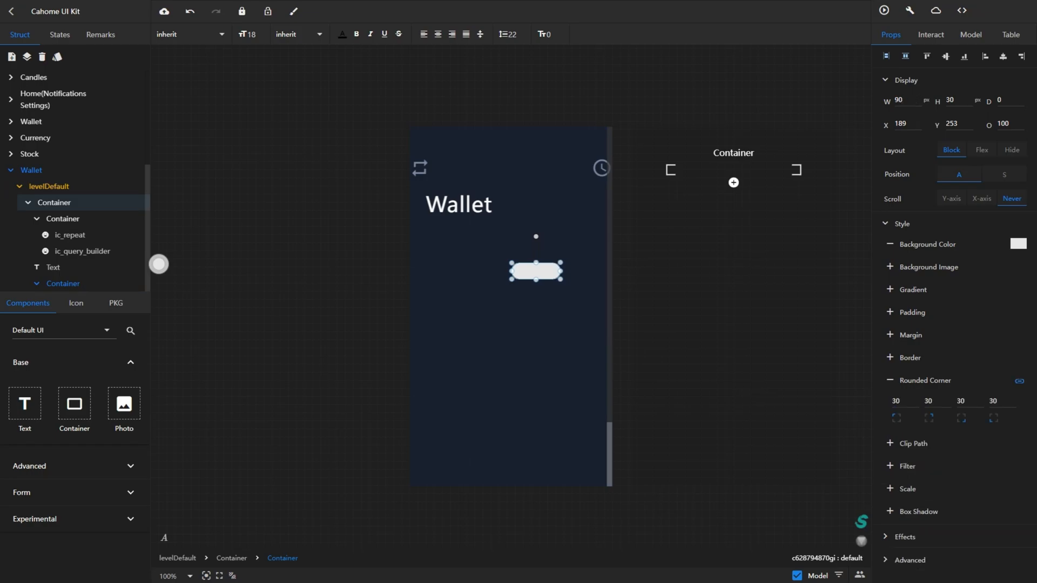
{"action": "left_click", "coordinate": [1018, 244]}
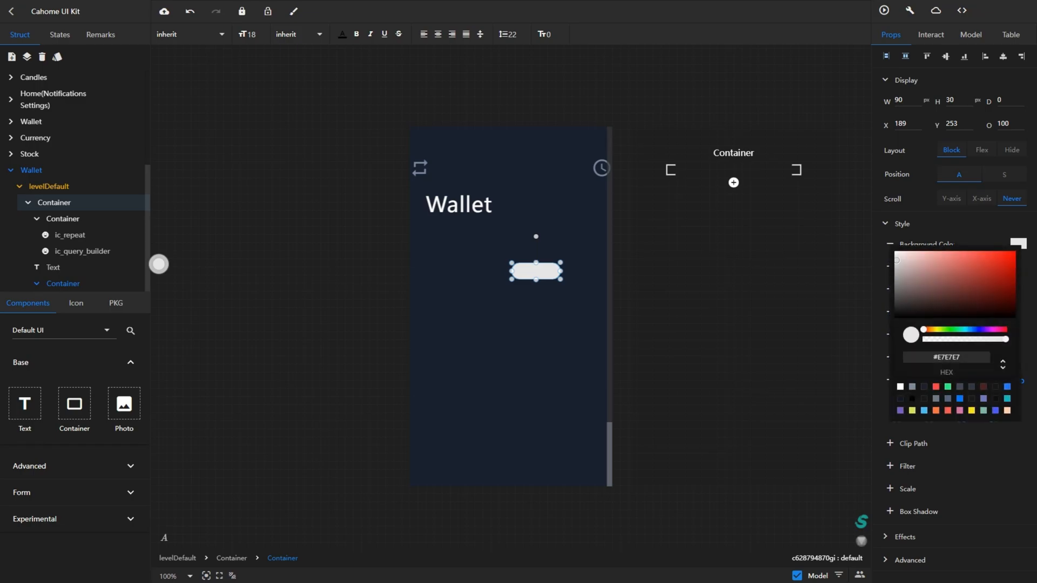
{"action": "left_click", "coordinate": [911, 387]}
Move the rounded container beside the Wallet title, to about X 256, Y 129
{"action": "left_click_drag", "start_coordinate": [536, 270], "coordinate": [560, 205]}
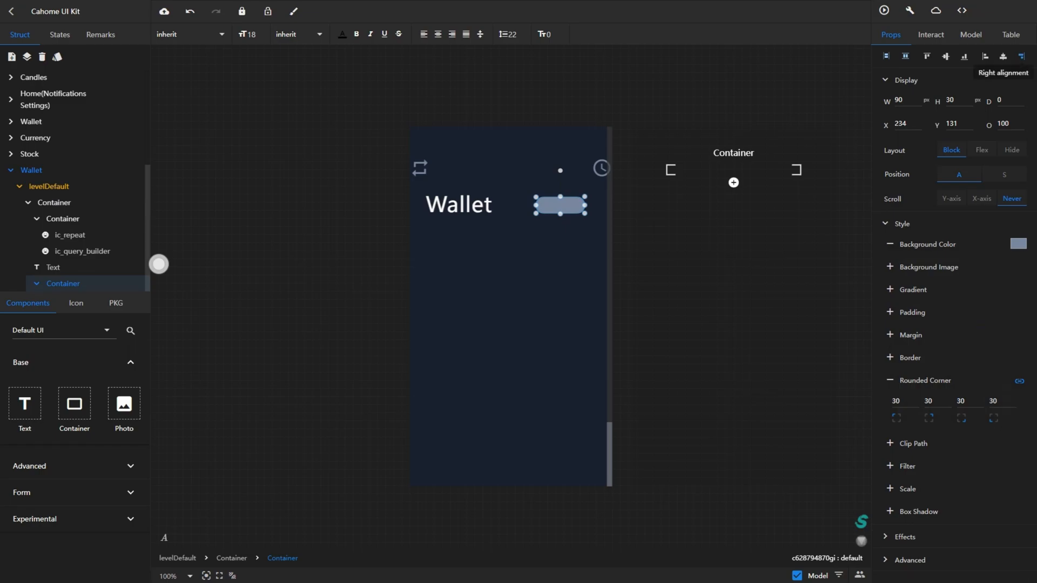
{"action": "left_click", "coordinate": [1021, 56]}
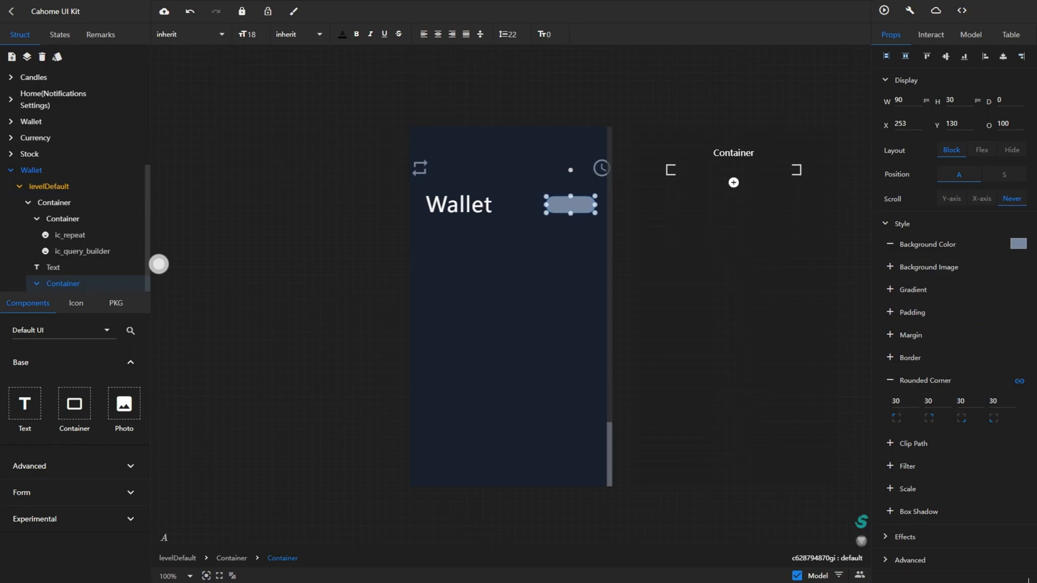
{"action": "left_click_drag", "start_coordinate": [571, 205], "coordinate": [571, 204]}
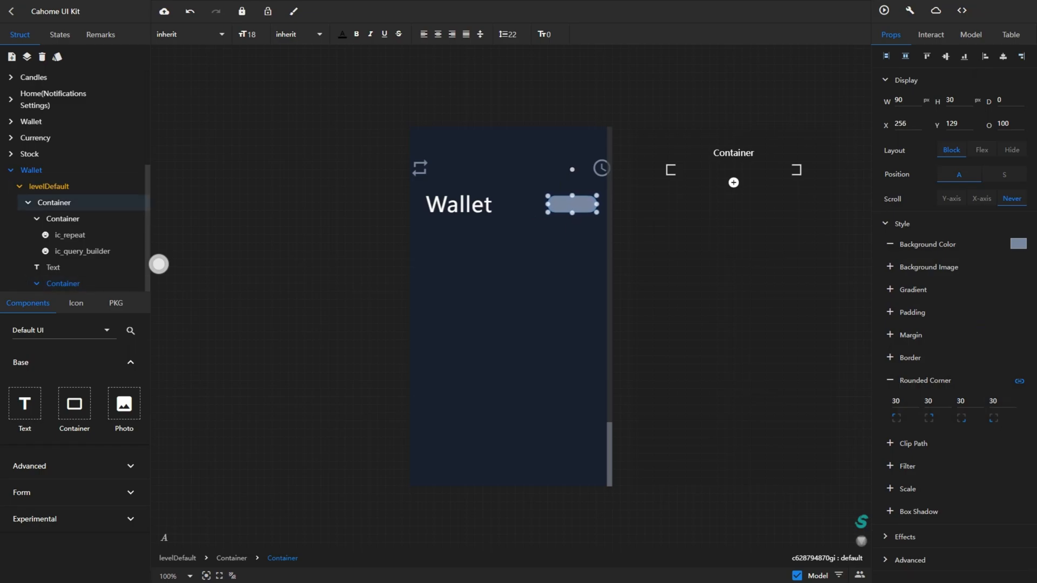
Add a text element inside the rounded container and make it read "Transfer"
{"action": "left_click_drag", "start_coordinate": [282, 335], "coordinate": [574, 204]}
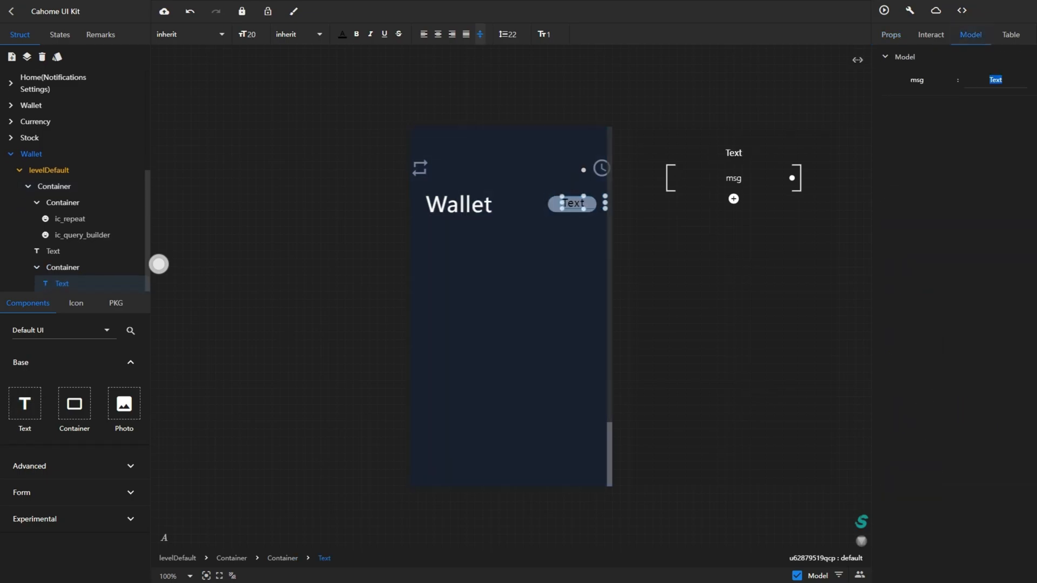
{"action": "type", "text": "Trab"}
{"action": "key", "text": "BackSpace"}
{"action": "type", "text": "nsfer"}
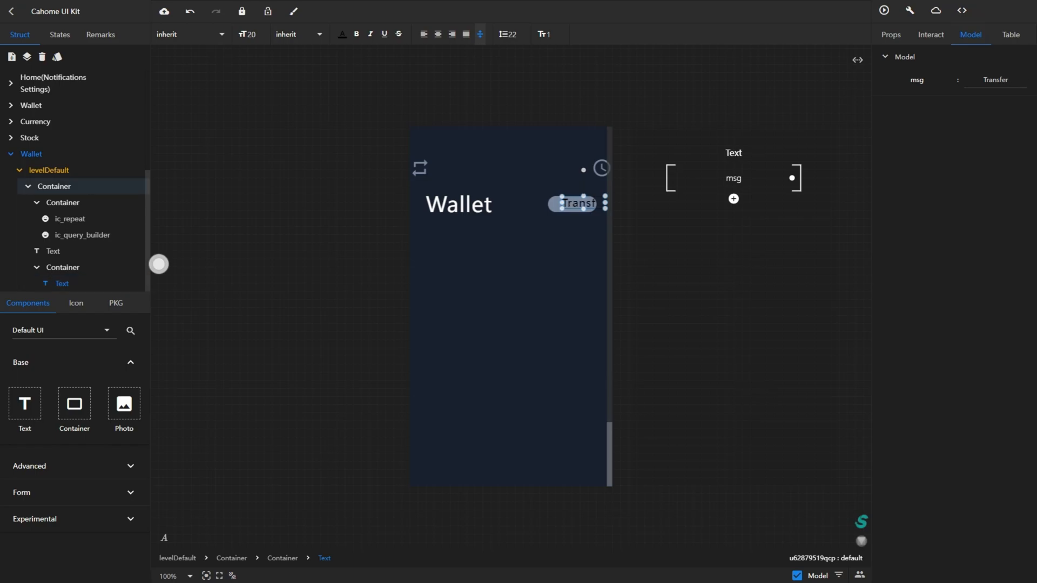
Set the Transfer text to size 16 and centre it horizontally and vertically in the rounded container
{"action": "type", "text": "18"}
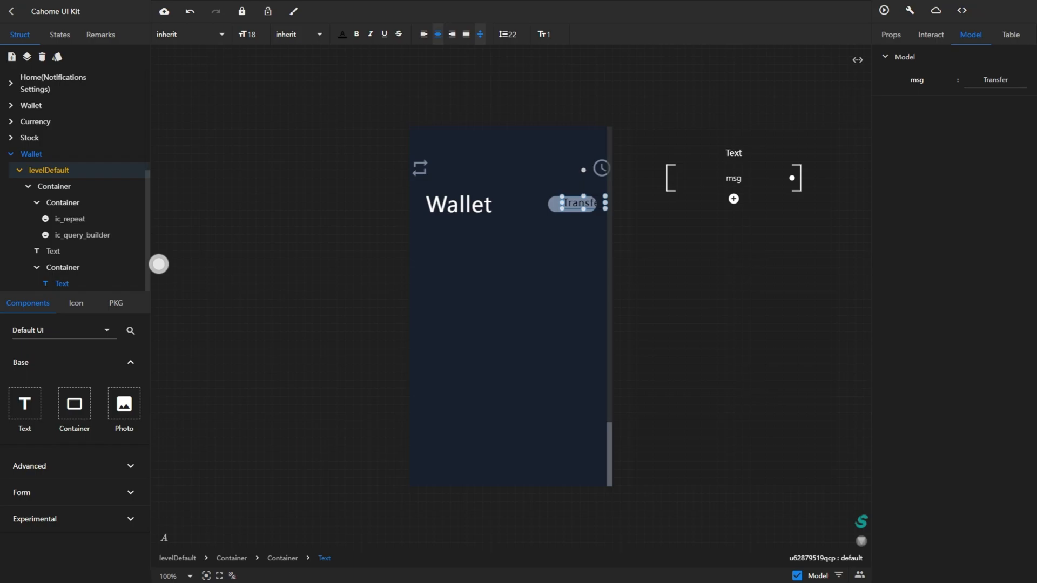
{"action": "left_click", "coordinate": [888, 35]}
{"action": "left_click", "coordinate": [946, 56]}
{"action": "left_click", "coordinate": [1003, 56]}
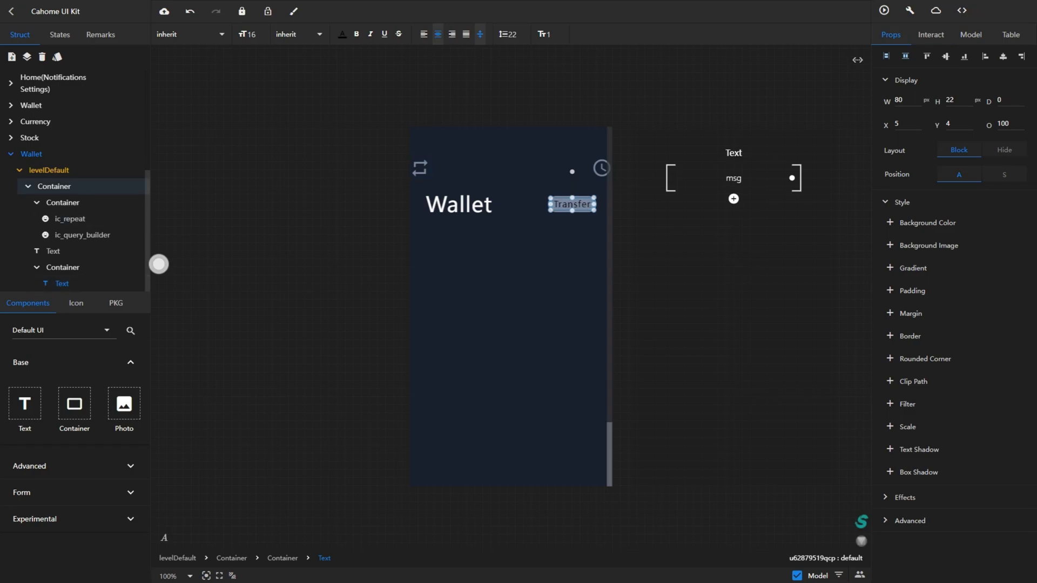
Colour the Transfer text white
{"action": "left_click", "coordinate": [556, 259]}
{"action": "left_click", "coordinate": [61, 283]}
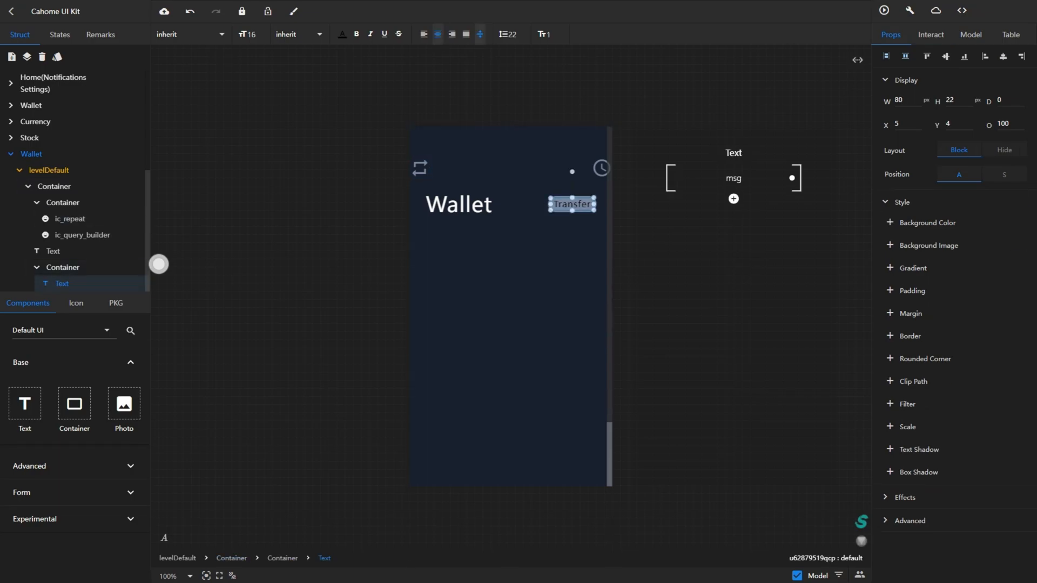
{"action": "left_click", "coordinate": [343, 34]}
{"action": "left_click", "coordinate": [299, 189]}
{"action": "left_click", "coordinate": [345, 281]}
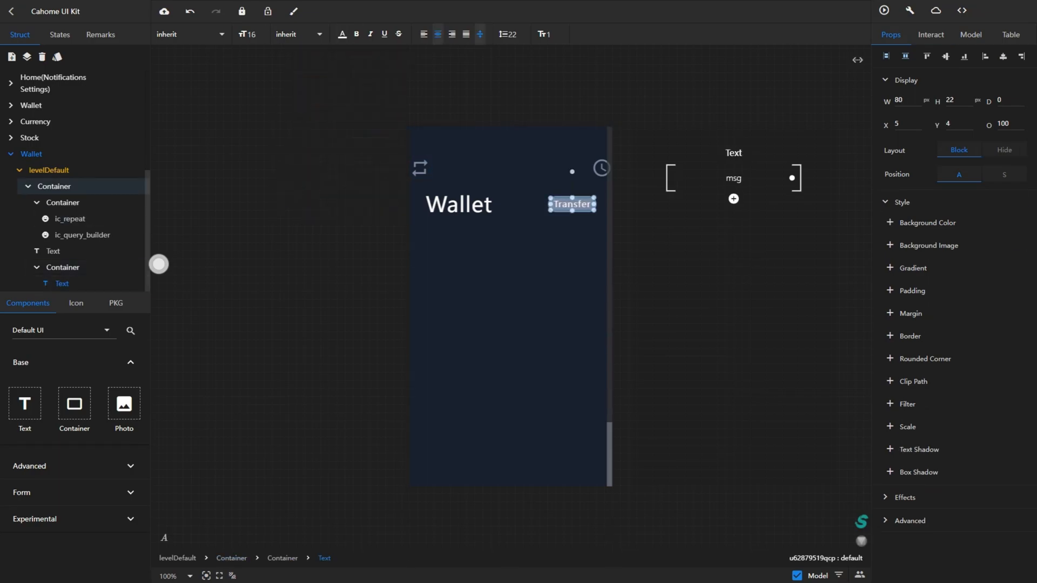
Add another container to the main screen container below the Wallet title and set its width to 345 px
{"action": "left_click", "coordinate": [54, 186]}
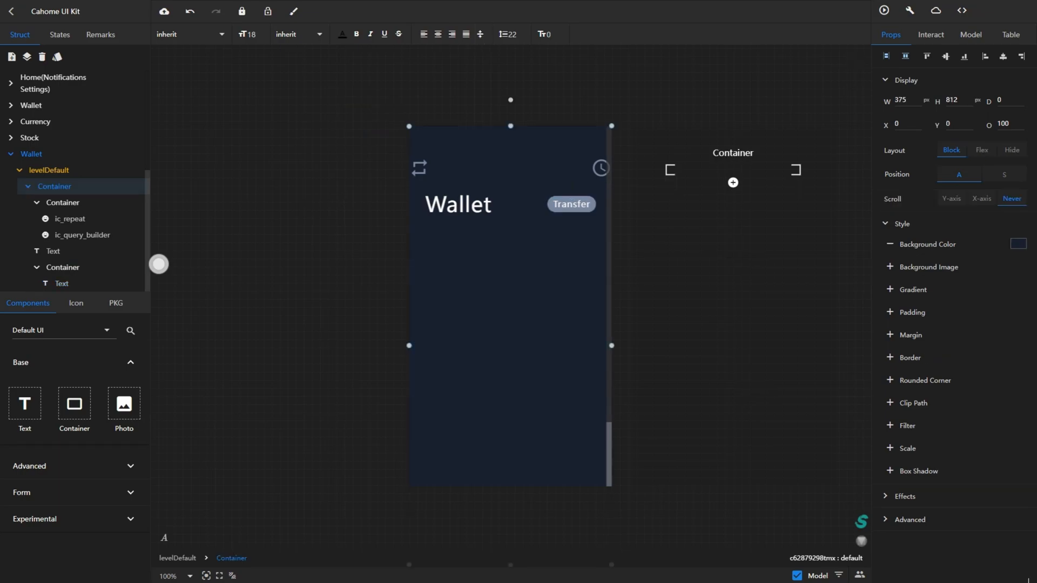
{"action": "left_click_drag", "start_coordinate": [74, 404], "coordinate": [452, 267]}
{"action": "double_click", "coordinate": [901, 100]}
{"action": "type", "text": "345"}
{"action": "key", "text": "Return"}
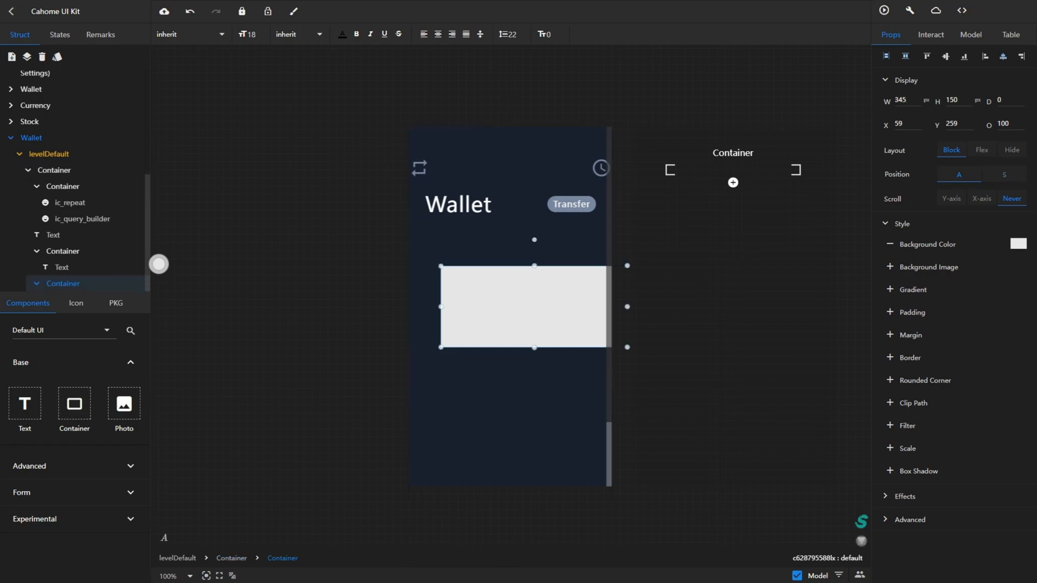
Centre the wide container horizontally and stretch it vertically to about 465 px high, starting at Y 188
{"action": "left_click", "coordinate": [1002, 56]}
{"action": "left_click_drag", "start_coordinate": [510, 265], "coordinate": [511, 227]}
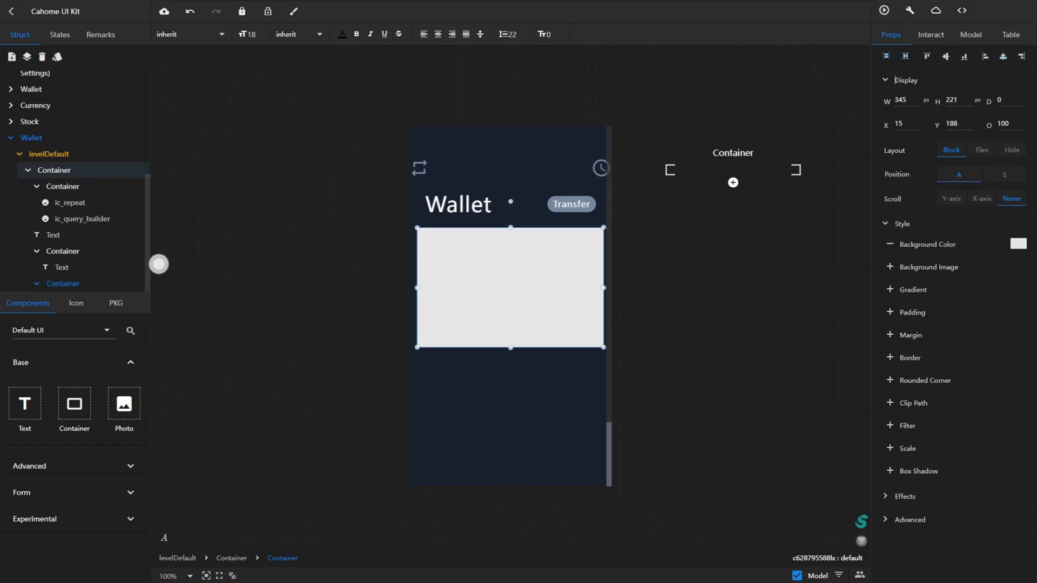
{"action": "left_click_drag", "start_coordinate": [511, 347], "coordinate": [510, 479]}
{"action": "left_click", "coordinate": [571, 204]}
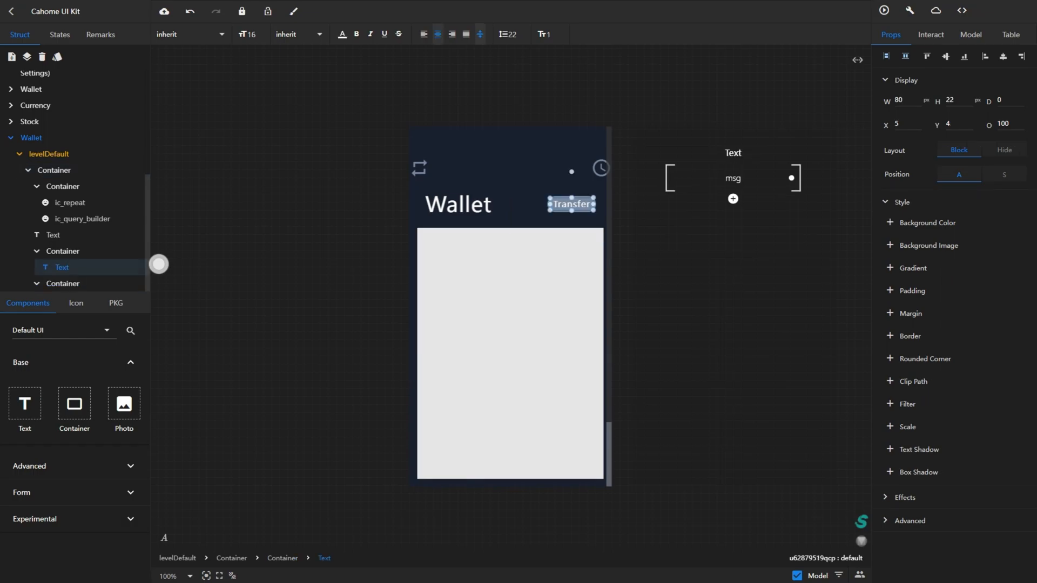
{"action": "left_click", "coordinate": [510, 354]}
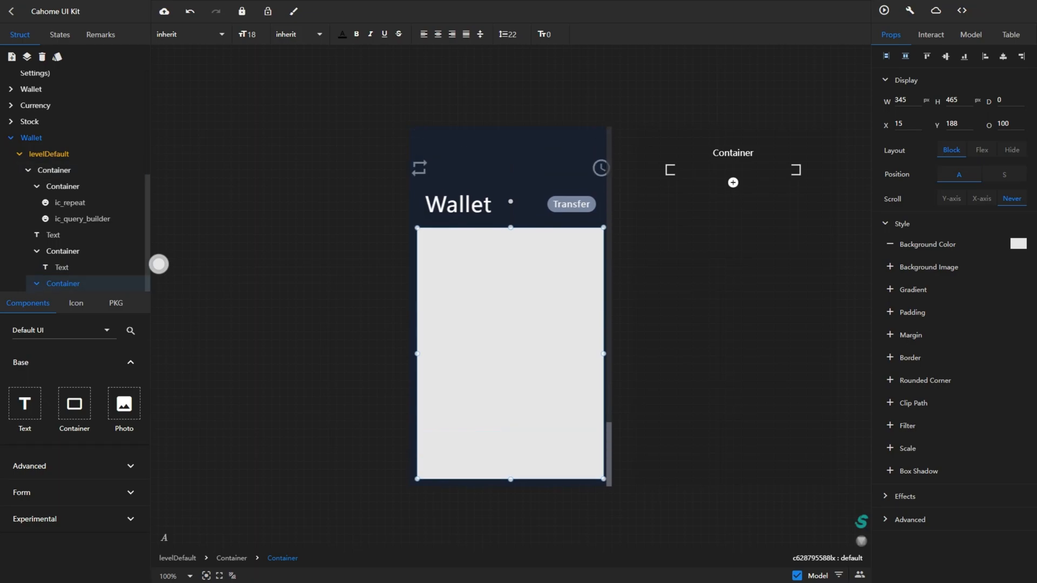
Remove the large container's background colour and place a 345 px wide container inside it, aligned to its left edge
{"action": "left_click", "coordinate": [889, 244]}
{"action": "left_click_drag", "start_coordinate": [75, 404], "coordinate": [473, 243]}
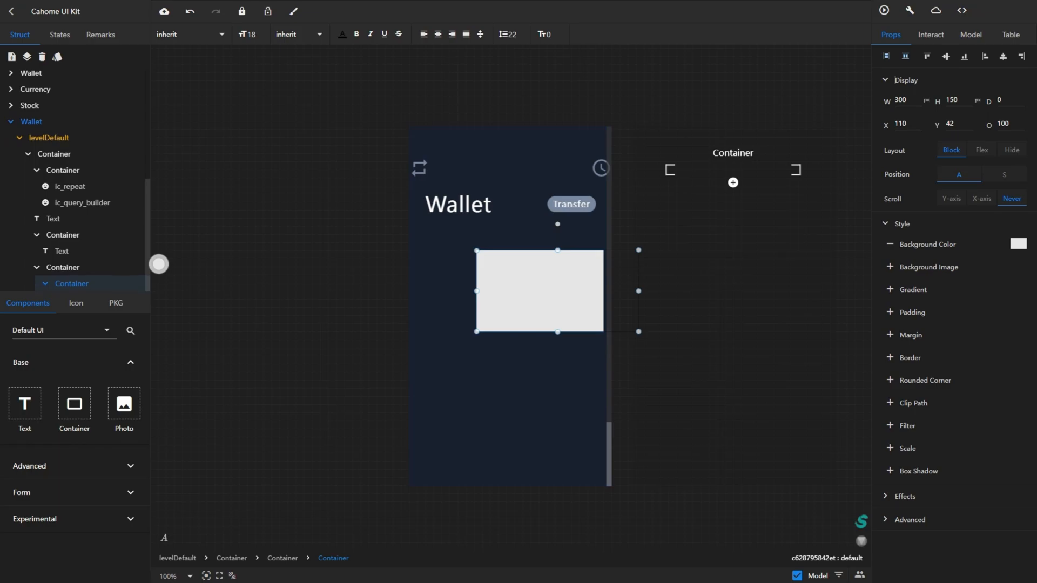
{"action": "double_click", "coordinate": [901, 100]}
{"action": "type", "text": "345"}
{"action": "key", "text": "Return"}
{"action": "left_click", "coordinate": [984, 56]}
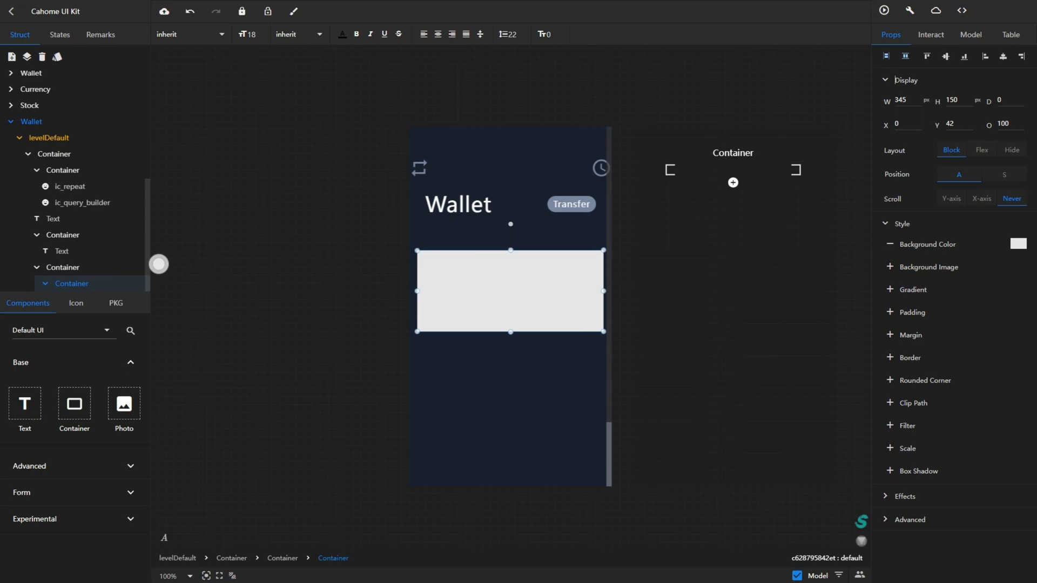
Give the nested card container the background colour #3E475A and shorten it to about 128 px high
{"action": "left_click", "coordinate": [1017, 244]}
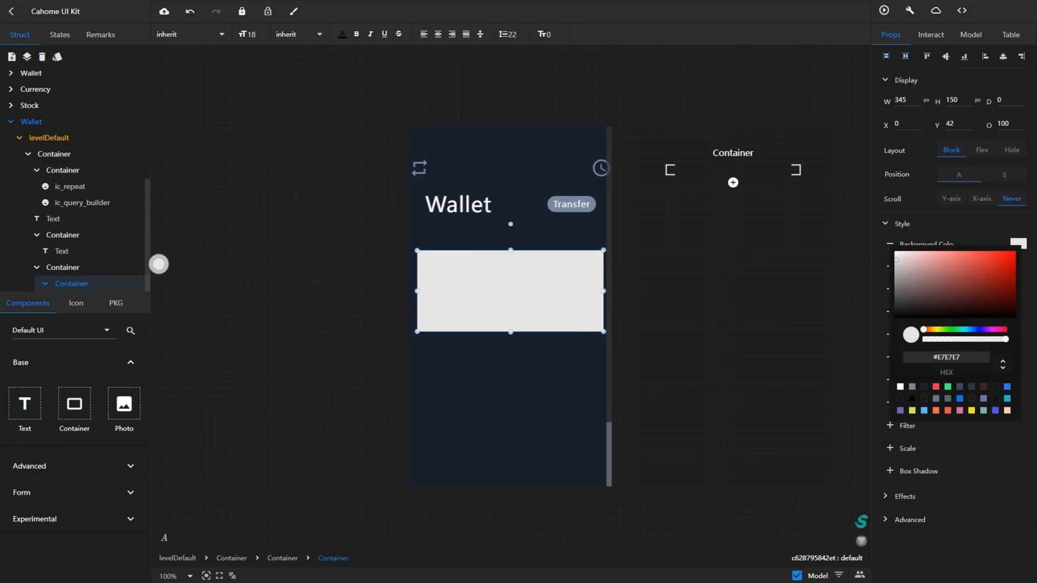
{"action": "left_click", "coordinate": [948, 399]}
{"action": "left_click", "coordinate": [935, 398]}
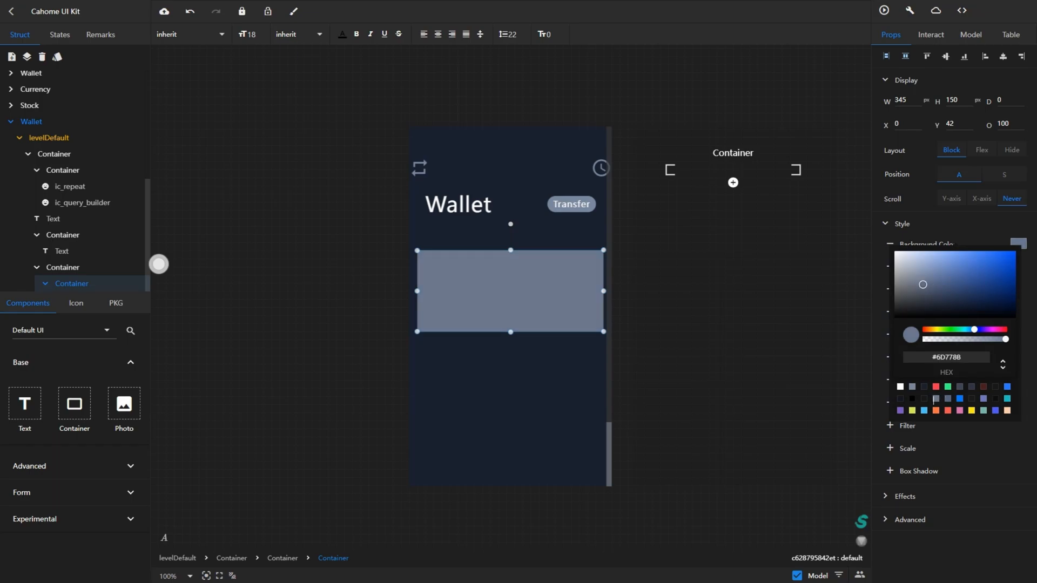
{"action": "left_click", "coordinate": [971, 388]}
{"action": "left_click", "coordinate": [958, 388]}
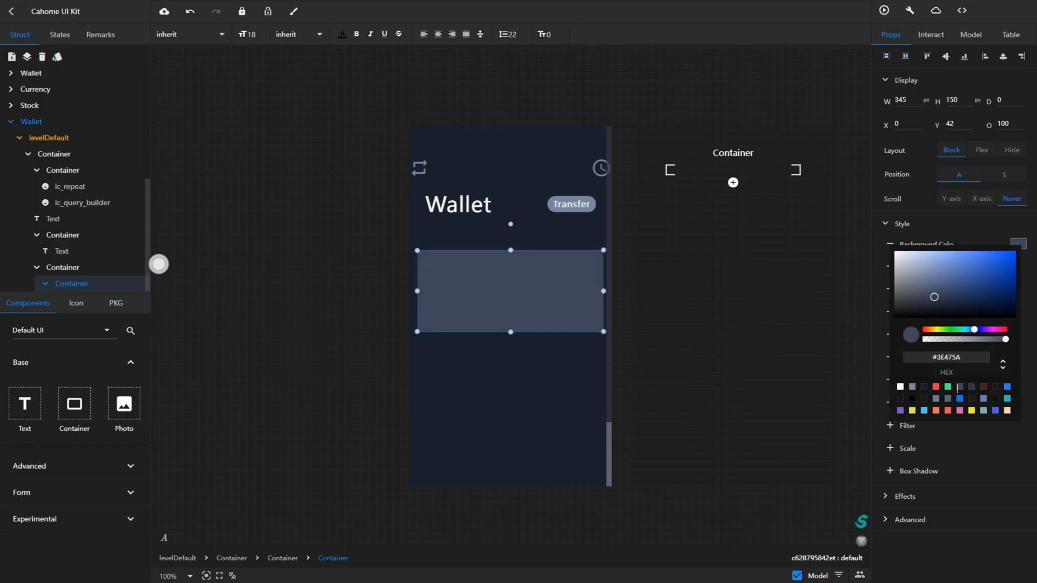
{"action": "left_click_drag", "start_coordinate": [510, 331], "coordinate": [510, 320]}
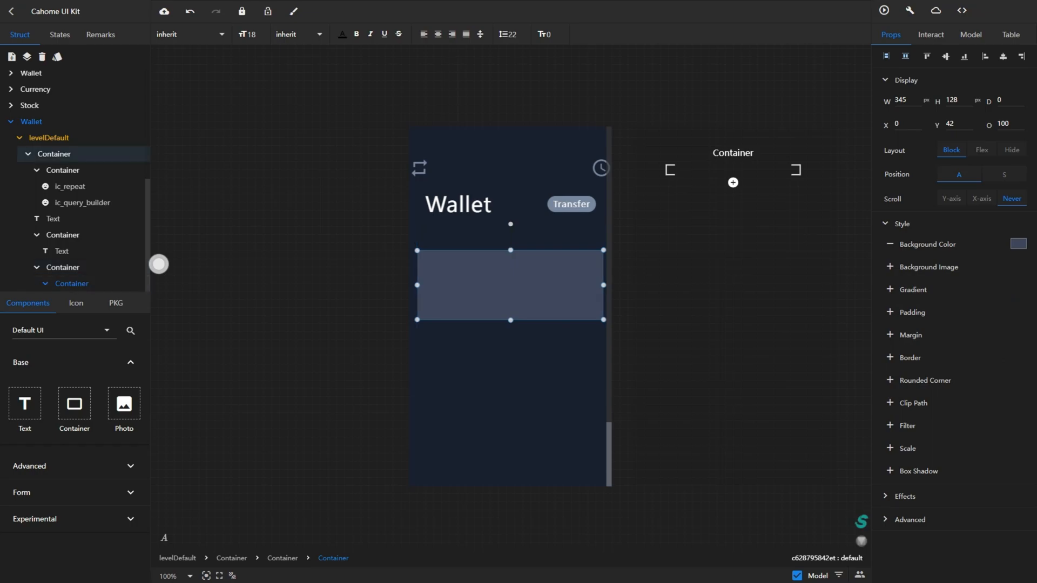
Add a 345 by 1 px container inside the card as a line aligned to its left and top edges
{"action": "left_click_drag", "start_coordinate": [75, 403], "coordinate": [475, 264]}
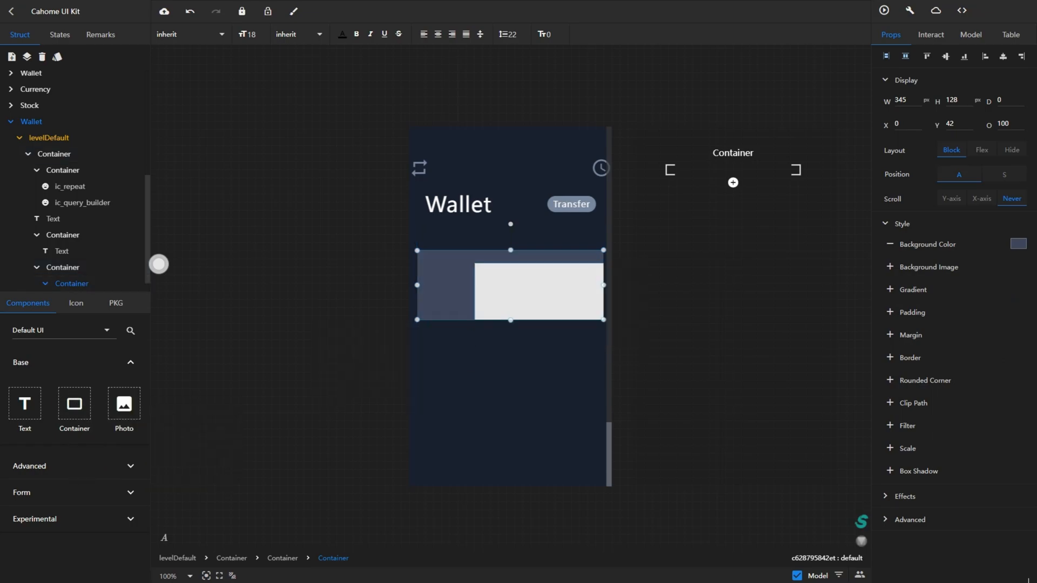
{"action": "left_click", "coordinate": [900, 100]}
{"action": "type", "text": "34"}
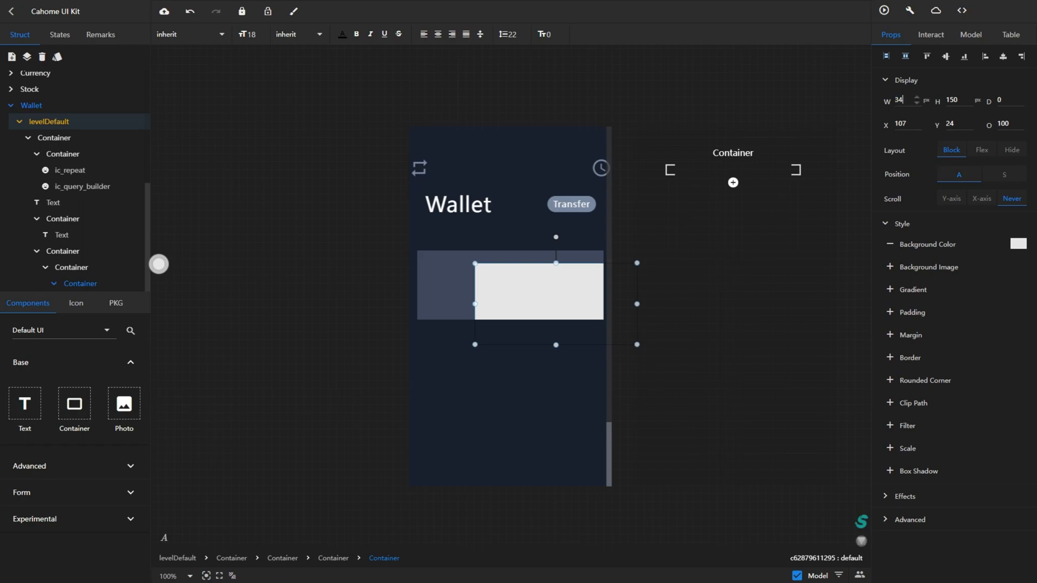
{"action": "key", "text": "Tab"}
{"action": "type", "text": "1"}
{"action": "key", "text": "Return"}
{"action": "left_click", "coordinate": [985, 56]}
{"action": "left_click", "coordinate": [926, 56]}
Add a gradient to the thin line, with a purple preset as start colour and a teal preset as end colour
{"action": "left_click", "coordinate": [890, 312]}
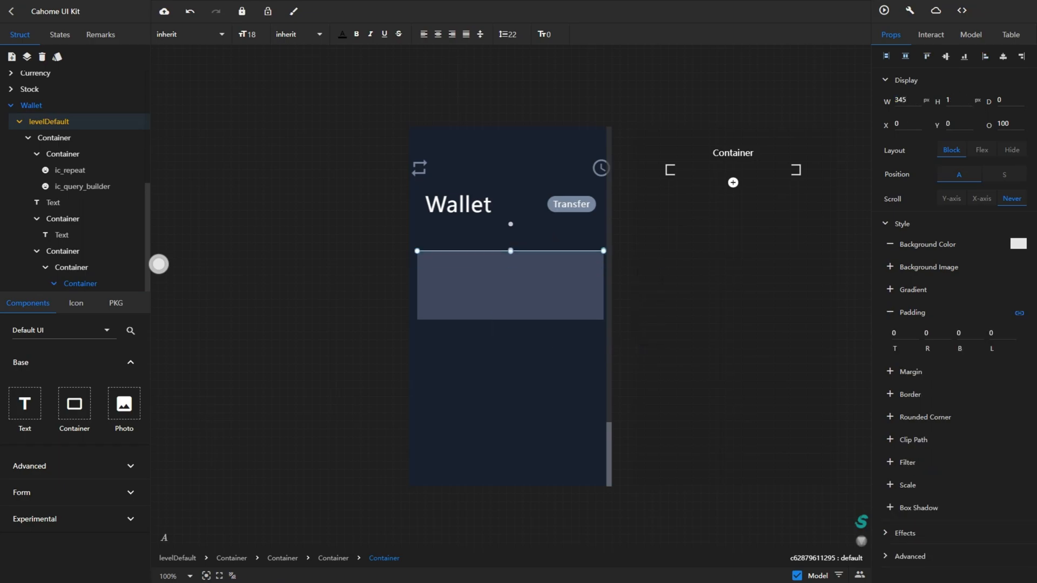
{"action": "left_click", "coordinate": [890, 312]}
{"action": "left_click", "coordinate": [890, 289]}
{"action": "left_click", "coordinate": [902, 311]}
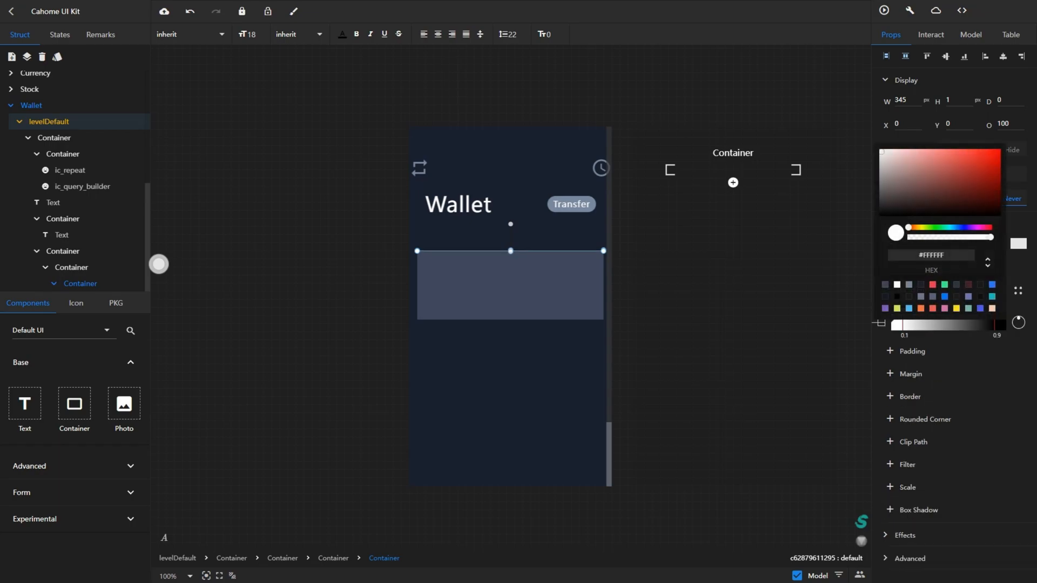
{"action": "left_click", "coordinate": [885, 308]}
{"action": "left_click", "coordinate": [993, 326]}
{"action": "left_click", "coordinate": [995, 313]}
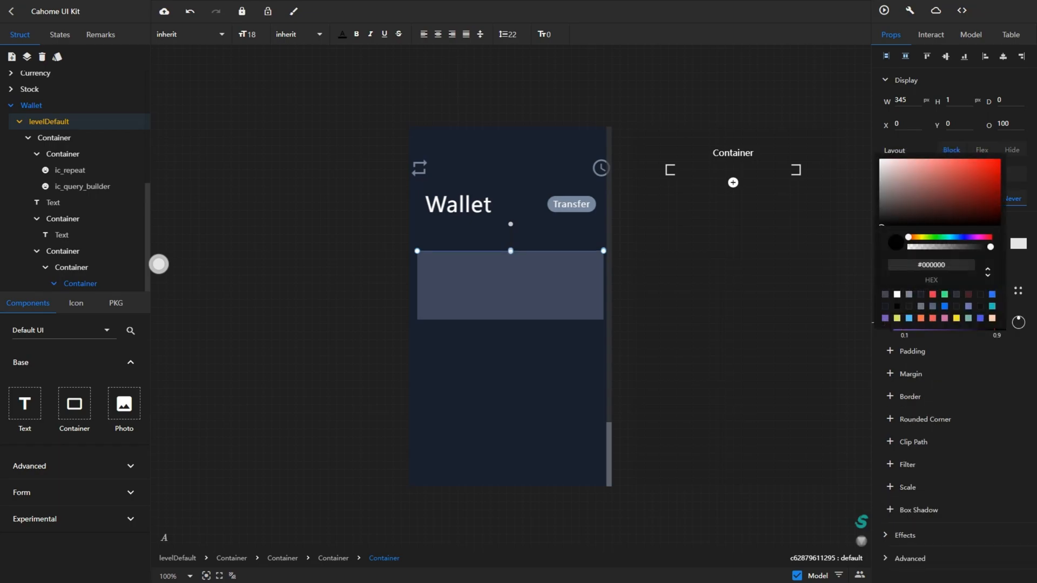
{"action": "left_click", "coordinate": [992, 306]}
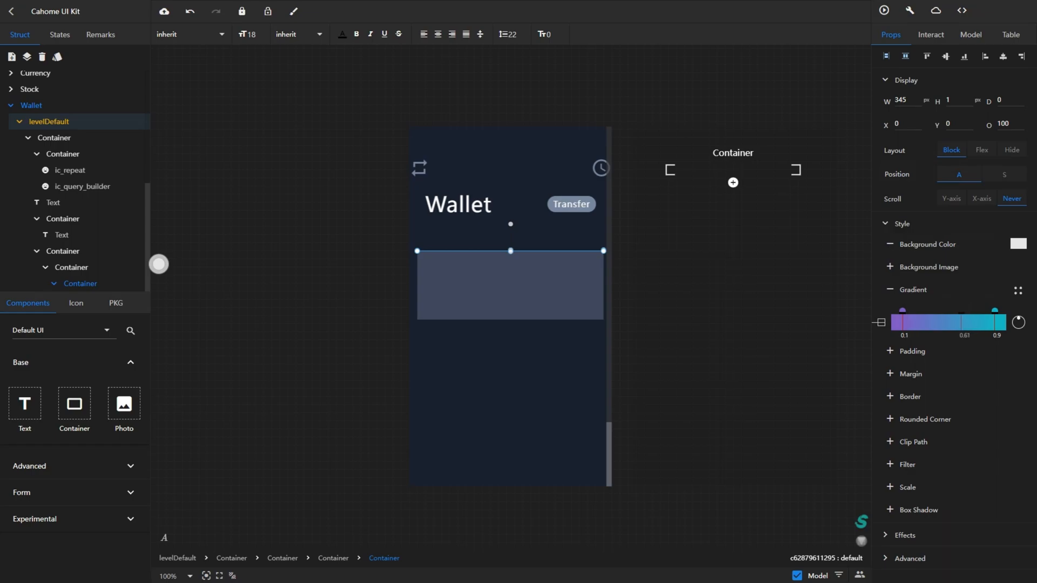
Set the line gradient's start colour to #8010FF and its end colour to #0078FF
{"action": "left_click", "coordinate": [902, 311]}
{"action": "type", "text": "8010FF"}
{"action": "key", "text": "Return"}
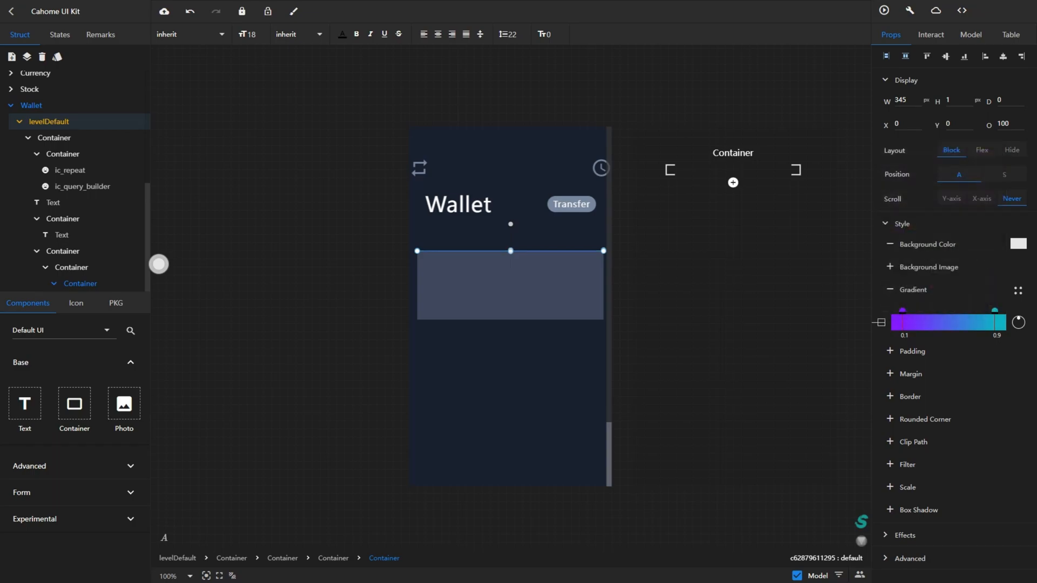
{"action": "left_click", "coordinate": [994, 311]}
{"action": "type", "text": "0078f"}
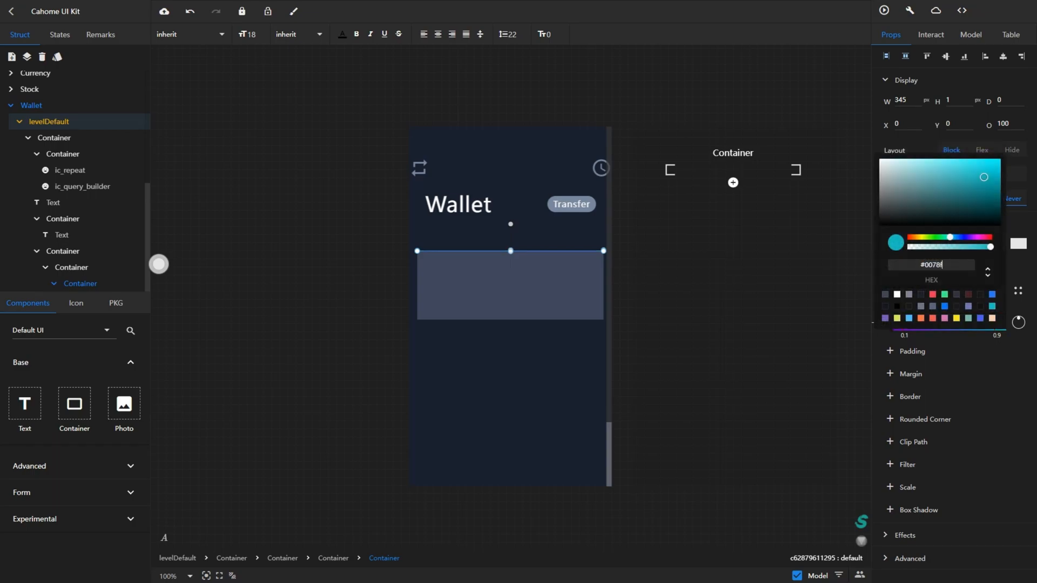
{"action": "type", "text": "f"}
{"action": "key", "text": "Return"}
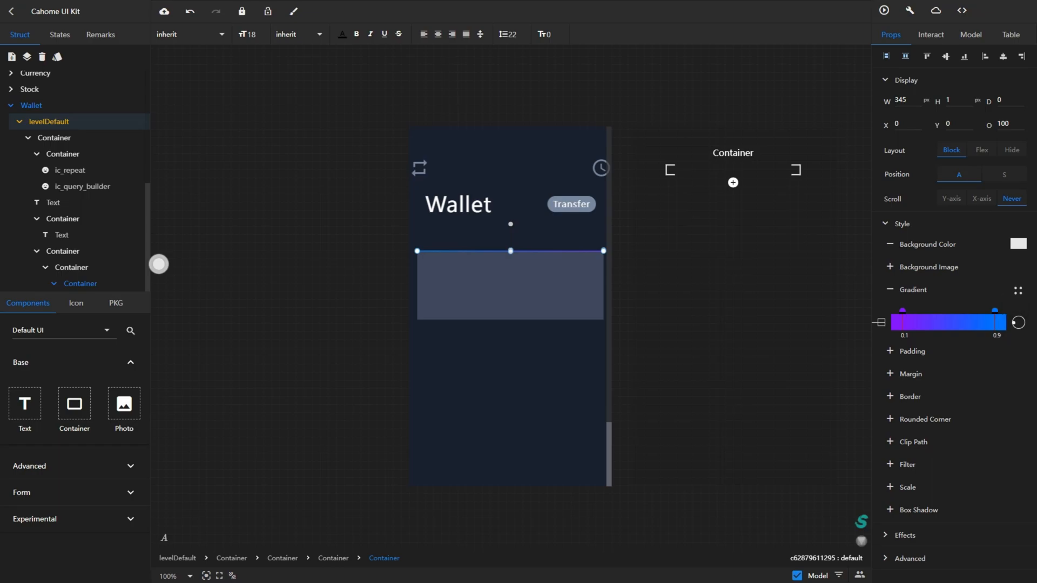
Shorten the card slightly and add a photo to it that uses the Currency (3) asset
{"action": "left_click", "coordinate": [510, 294]}
{"action": "left_click_drag", "start_coordinate": [510, 320], "coordinate": [511, 306]}
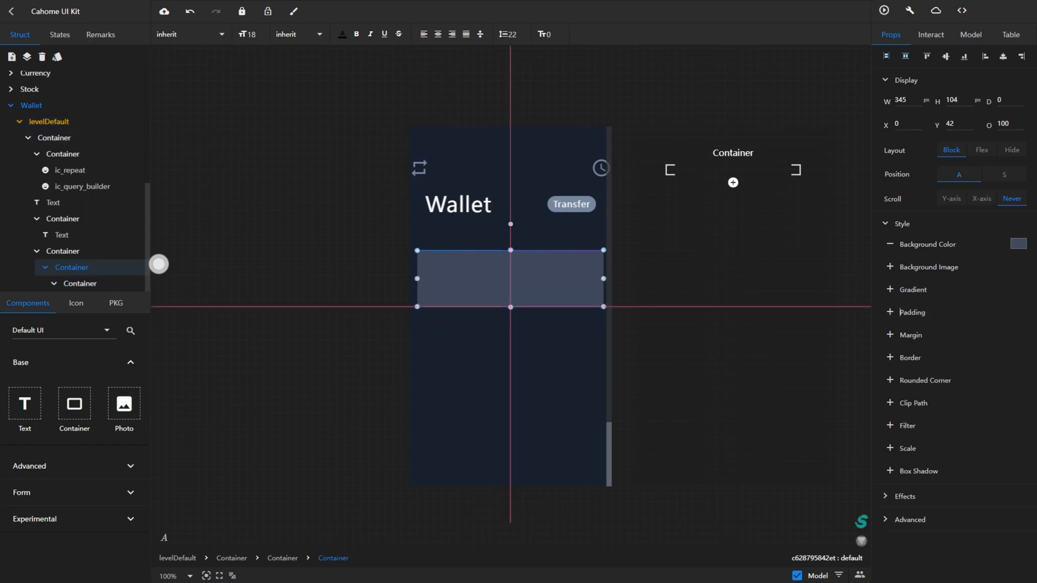
{"action": "left_click_drag", "start_coordinate": [124, 404], "coordinate": [493, 307]}
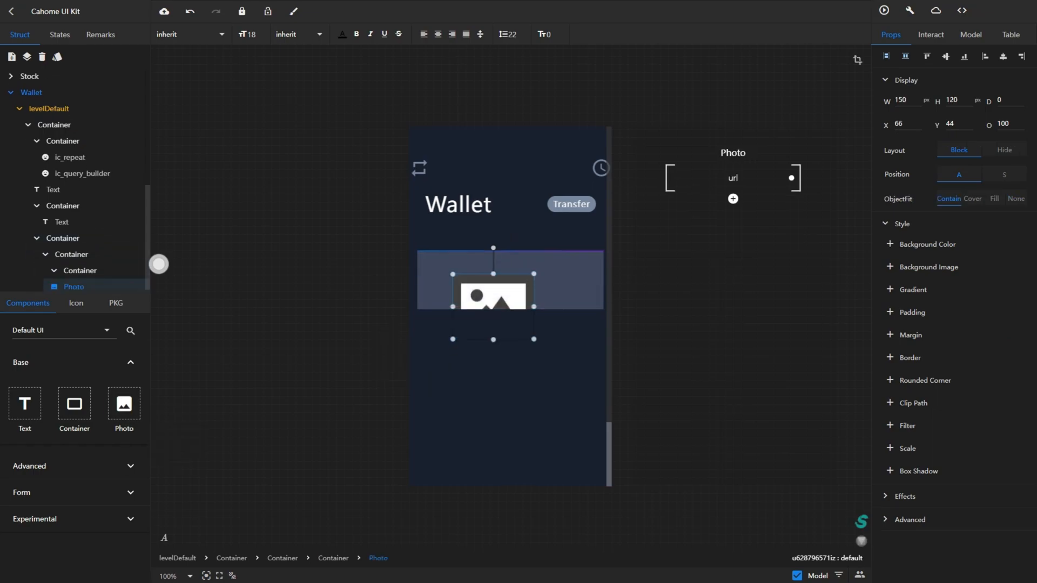
{"action": "left_click", "coordinate": [970, 35]}
{"action": "left_click", "coordinate": [1022, 80]}
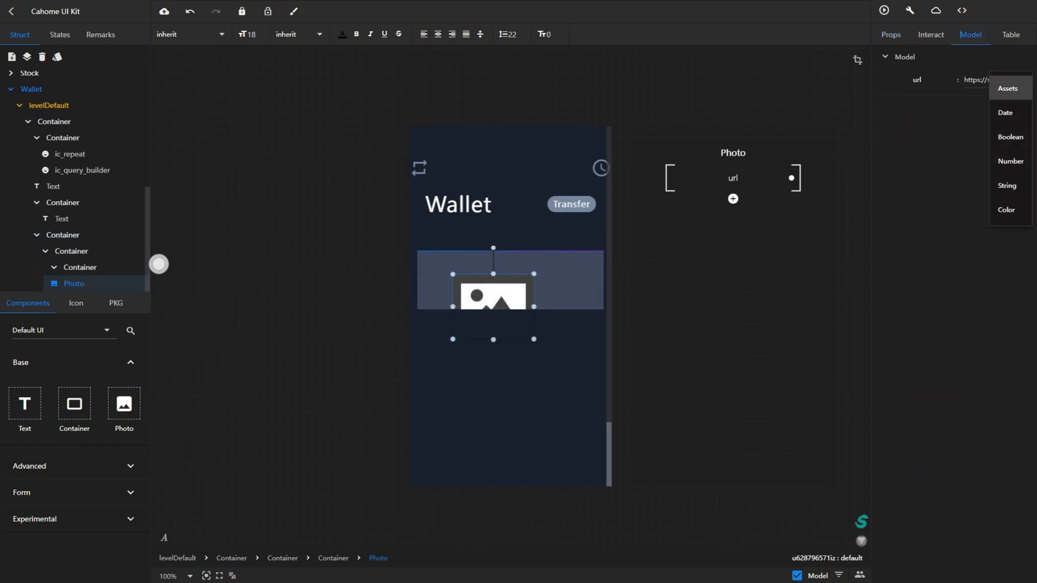
{"action": "left_click", "coordinate": [1008, 88]}
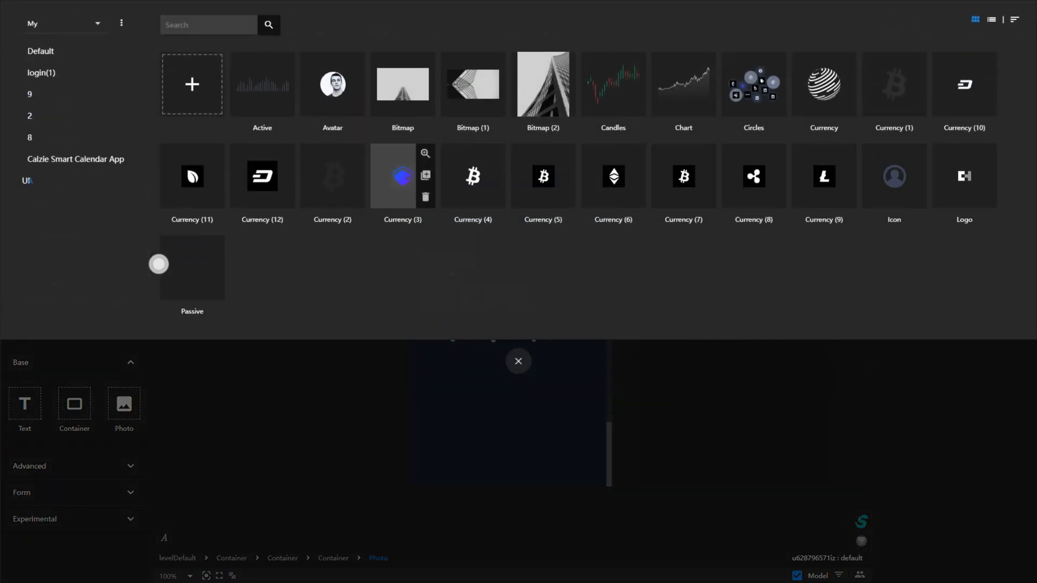
{"action": "left_click", "coordinate": [397, 176]}
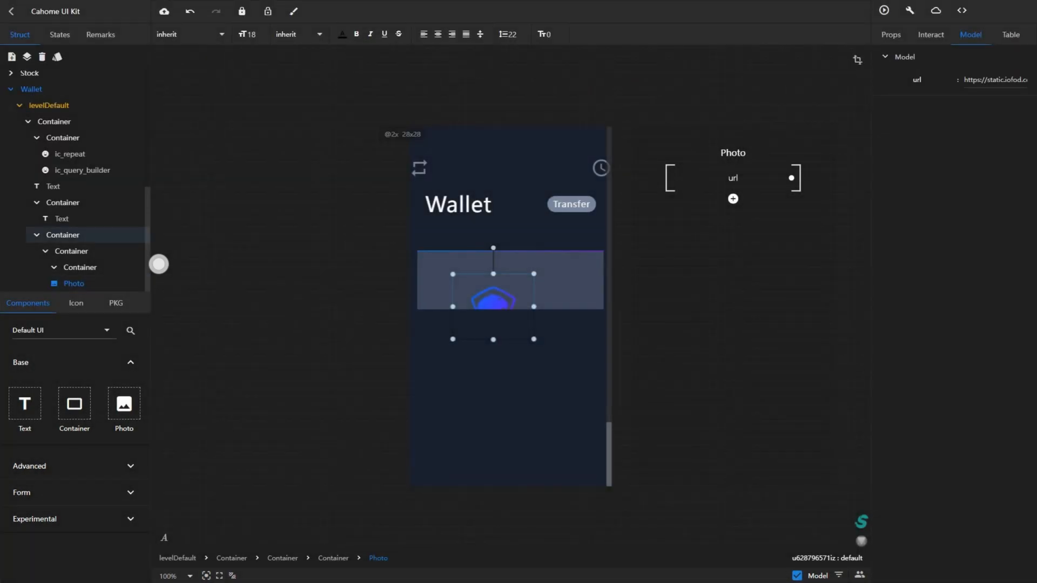
Set the currency photo's width and height to 45 px each
{"action": "left_click", "coordinate": [891, 35]}
{"action": "double_click", "coordinate": [900, 100]}
{"action": "type", "text": "45"}
{"action": "double_click", "coordinate": [951, 100]}
{"action": "type", "text": "45"}
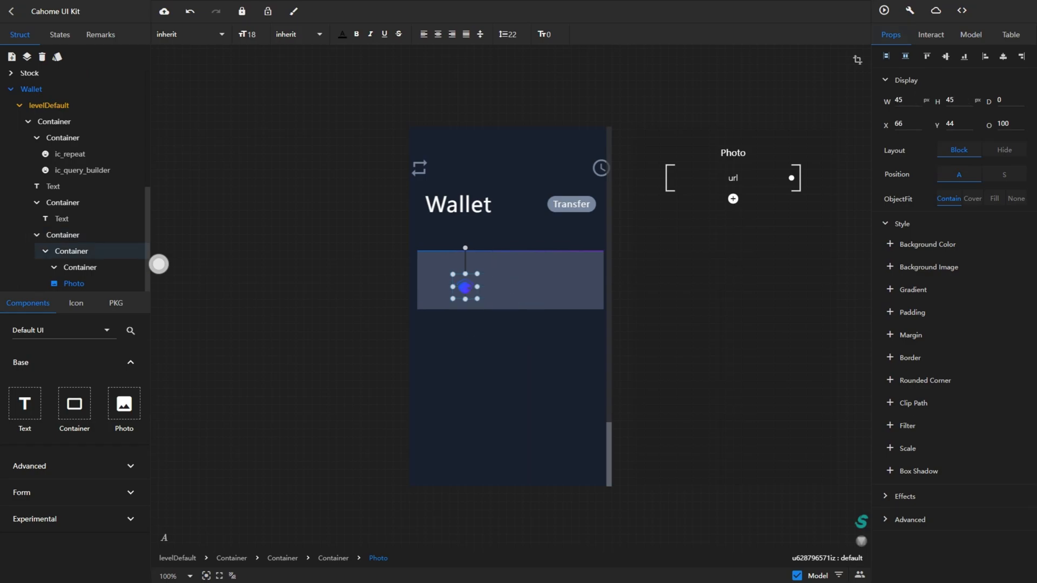
Shorten the card further and place the currency photo near its left side at about X 25, centred vertically
{"action": "left_click_drag", "start_coordinate": [465, 286], "coordinate": [445, 278]}
{"action": "left_click", "coordinate": [190, 11]}
{"action": "left_click", "coordinate": [465, 287]}
{"action": "left_click", "coordinate": [1002, 56]}
{"action": "left_click", "coordinate": [945, 56]}
{"action": "left_click", "coordinate": [512, 313]}
{"action": "left_click", "coordinate": [511, 302]}
{"action": "left_click_drag", "start_coordinate": [511, 310], "coordinate": [446, 274]}
{"action": "left_click", "coordinate": [510, 279]}
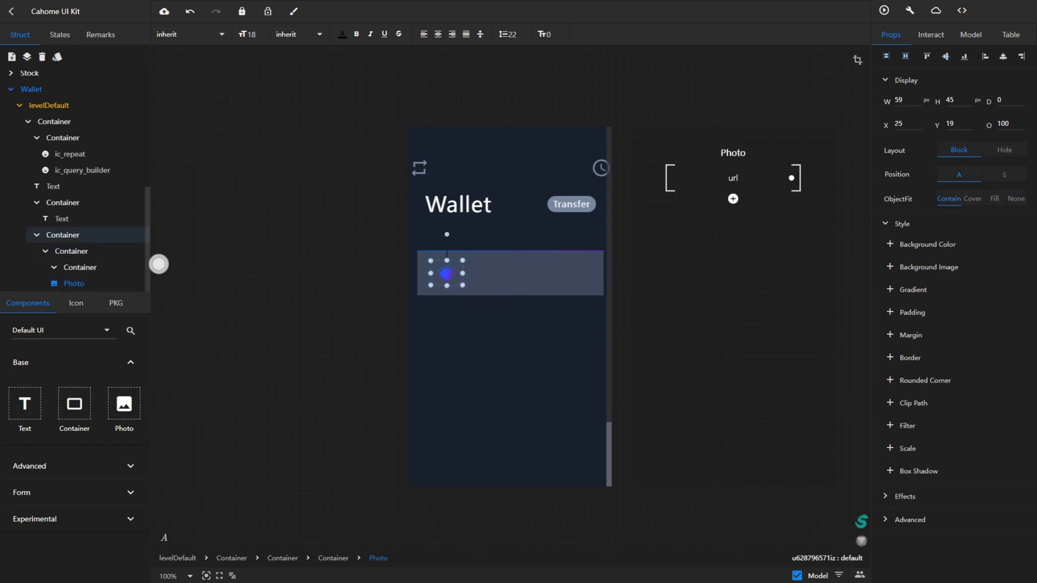
Add a text to the card beside the currency photo and make it read Aragon
{"action": "left_click", "coordinate": [502, 278]}
{"action": "left_click_drag", "start_coordinate": [25, 404], "coordinate": [484, 266]}
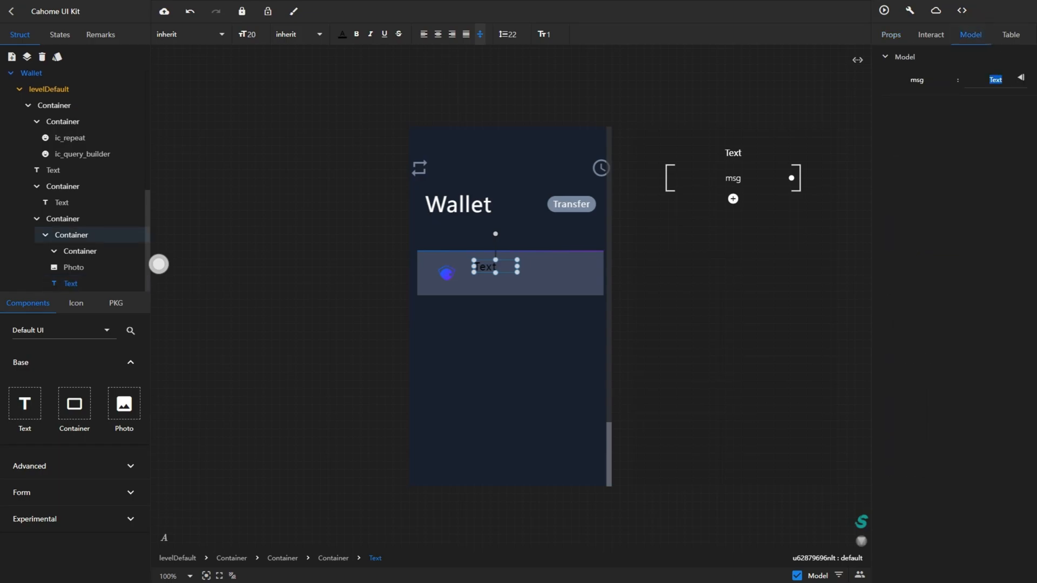
{"action": "type", "text": "Aragon"}
{"action": "key", "text": "Return"}
Colour the Aragon text white at size 24, with its vertical text centring turned off
{"action": "left_click", "coordinate": [342, 34]}
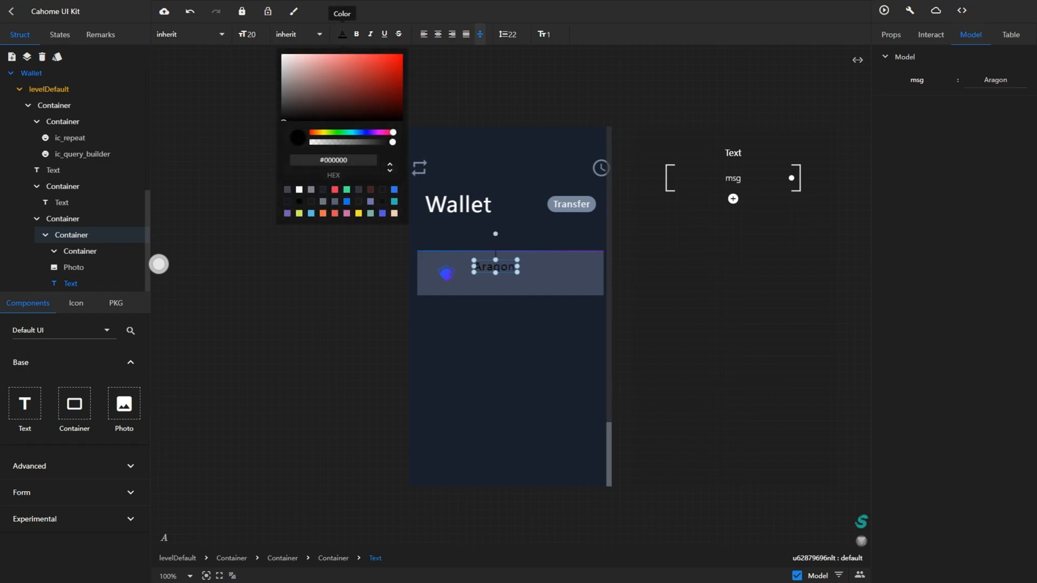
{"action": "left_click", "coordinate": [287, 189]}
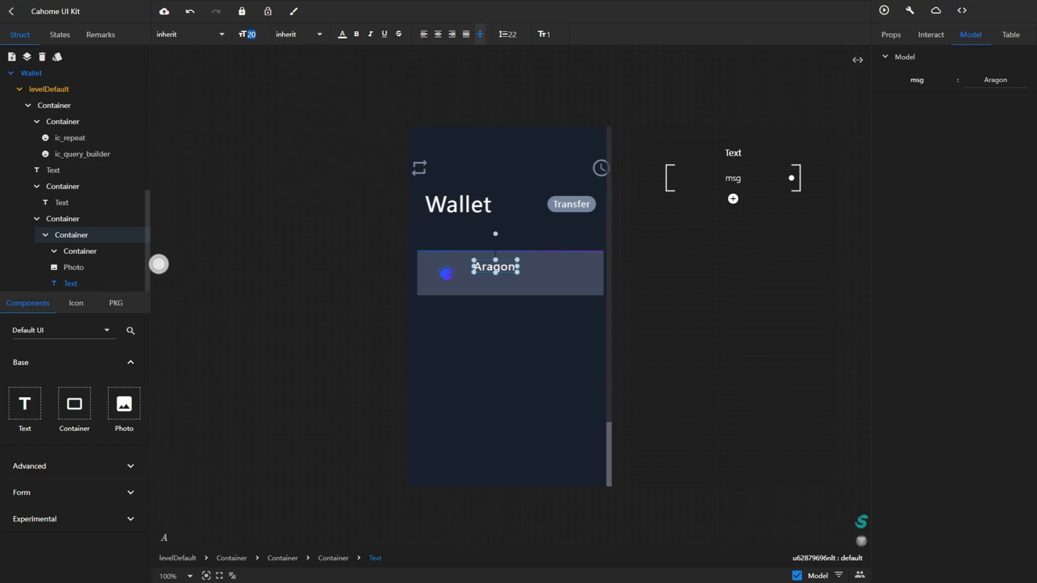
{"action": "key", "text": "Return"}
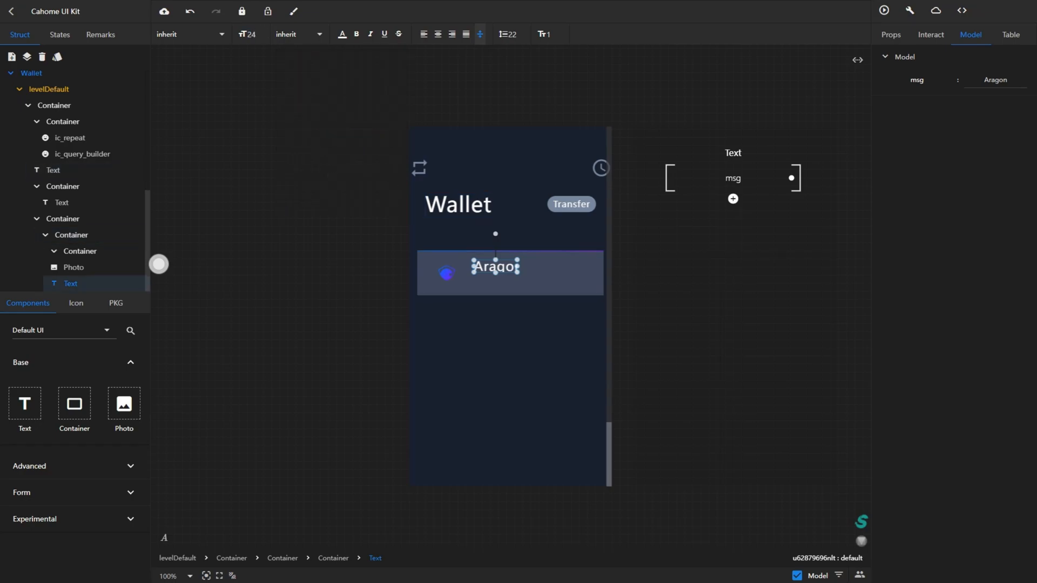
{"action": "left_click", "coordinate": [480, 34]}
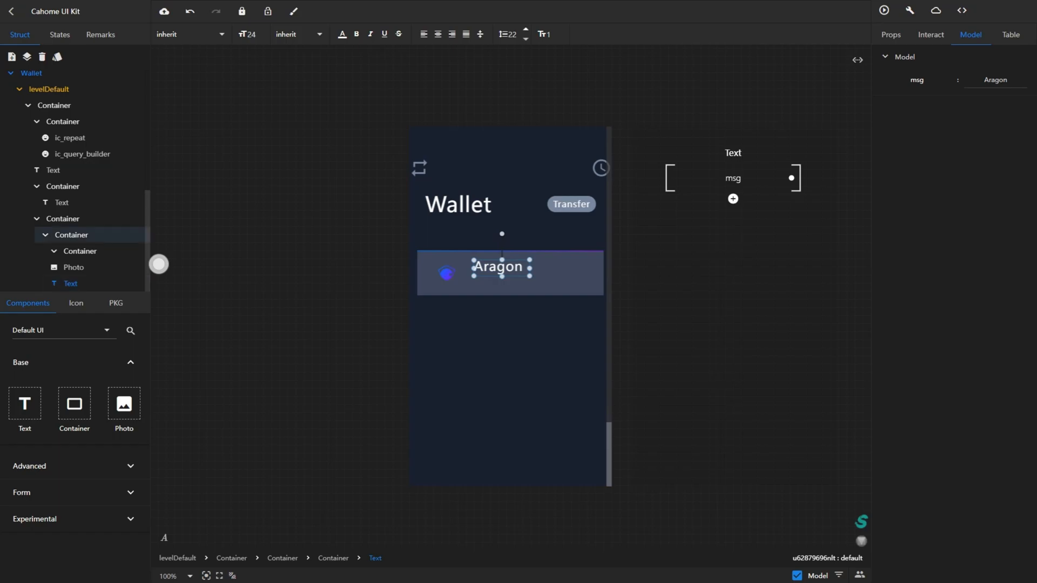
Move the Aragon text to about X 88, Y 14 and enlarge the photo to about 79 by 59 px, vertically centred in the card
{"action": "left_click_drag", "start_coordinate": [496, 268], "coordinate": [418, 253]}
{"action": "left_click", "coordinate": [447, 273]}
{"action": "left_click", "coordinate": [891, 35]}
{"action": "left_click", "coordinate": [945, 56]}
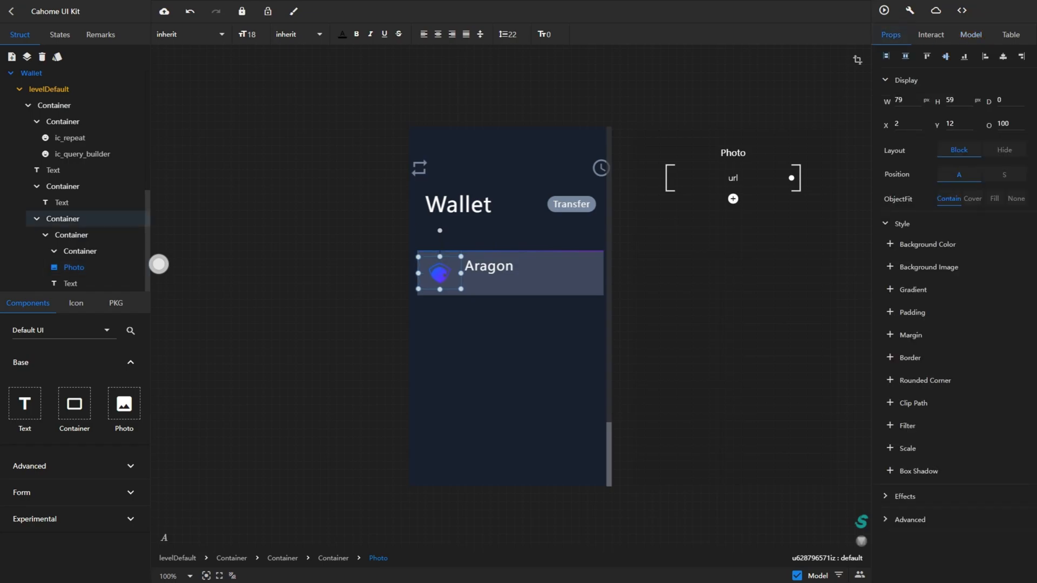
{"action": "left_click", "coordinate": [507, 282]}
{"action": "left_click", "coordinate": [492, 266]}
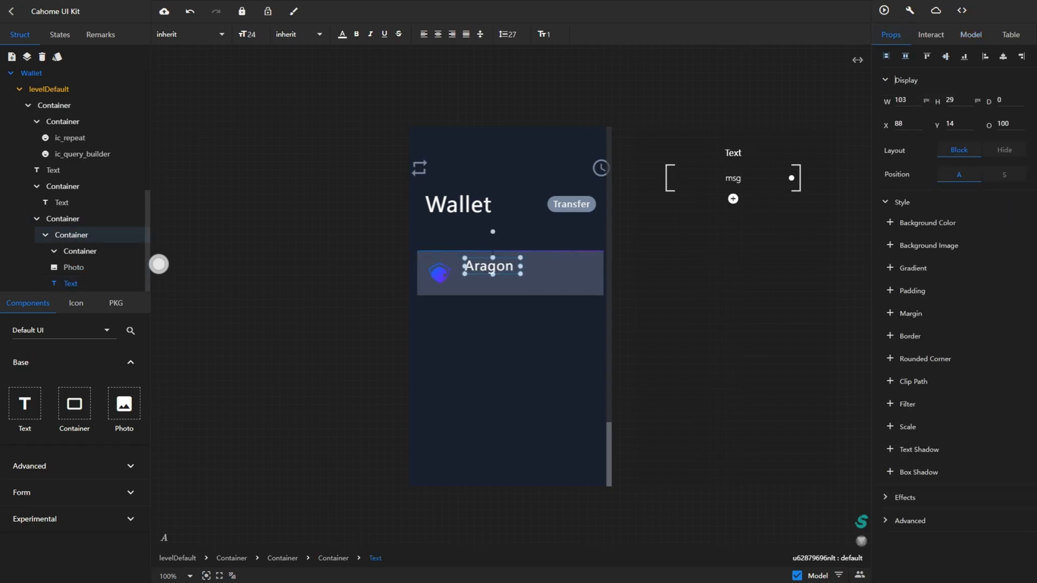
Add a left-aligned text reading ANT below Aragon in the card and colour it grey
{"action": "left_click_drag", "start_coordinate": [25, 404], "coordinate": [45, 407]}
{"action": "left_click_drag", "start_coordinate": [336, 332], "coordinate": [492, 281]}
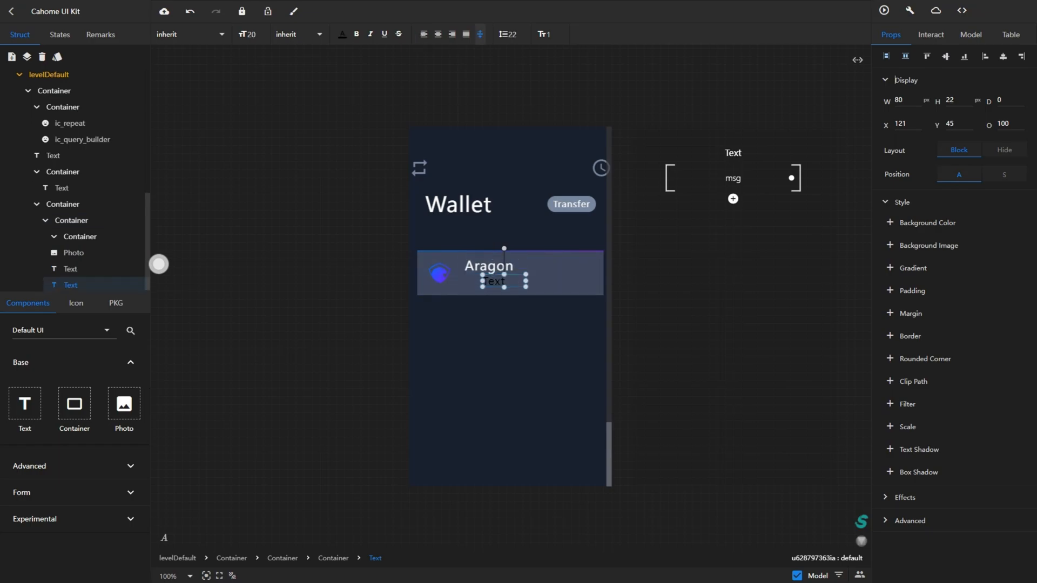
{"action": "type", "text": "ANT"}
{"action": "key", "text": "Return"}
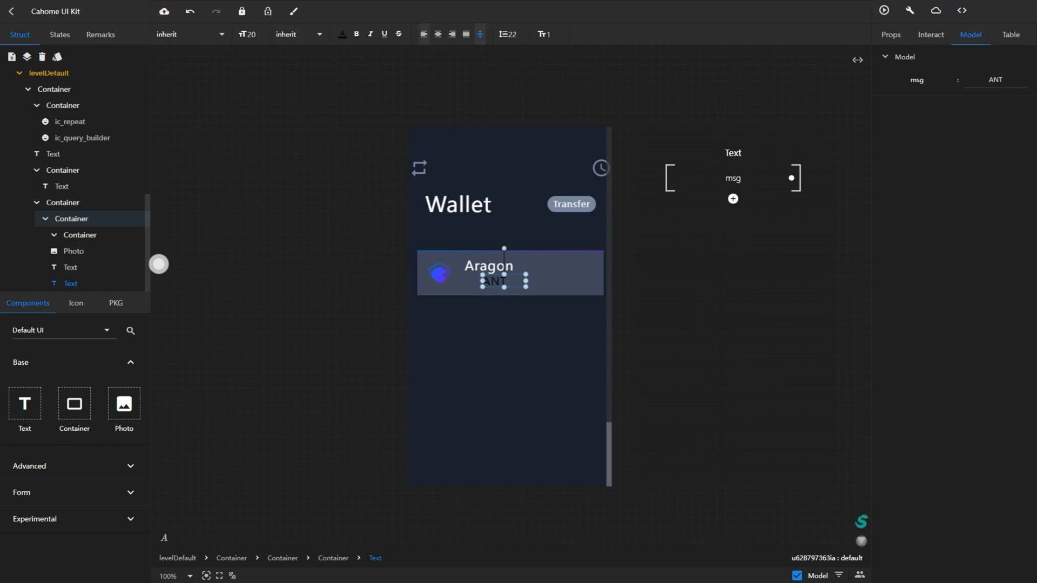
{"action": "left_click", "coordinate": [341, 34]}
{"action": "left_click", "coordinate": [311, 189]}
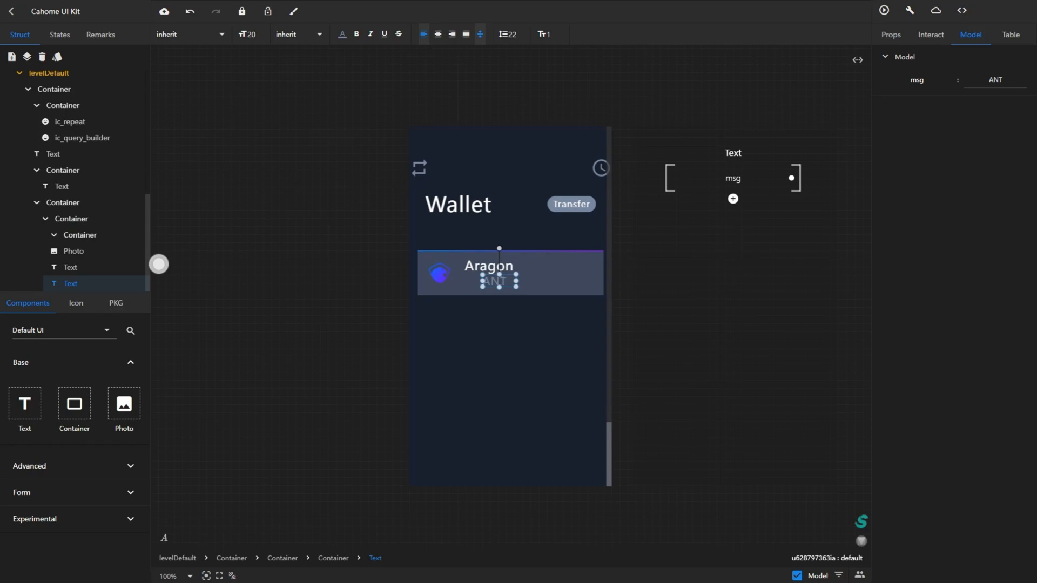
Set the ANT text to size 12 and line it up with the left edge of Aragon
{"action": "double_click", "coordinate": [251, 34]}
{"action": "type", "text": "18"}
{"action": "key", "text": "Return"}
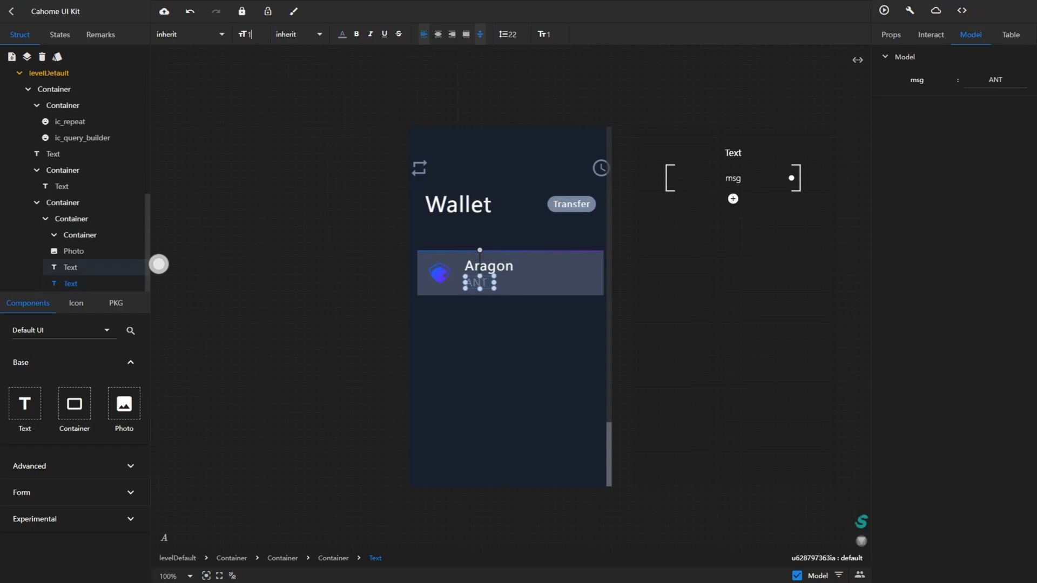
{"action": "key", "text": "Return"}
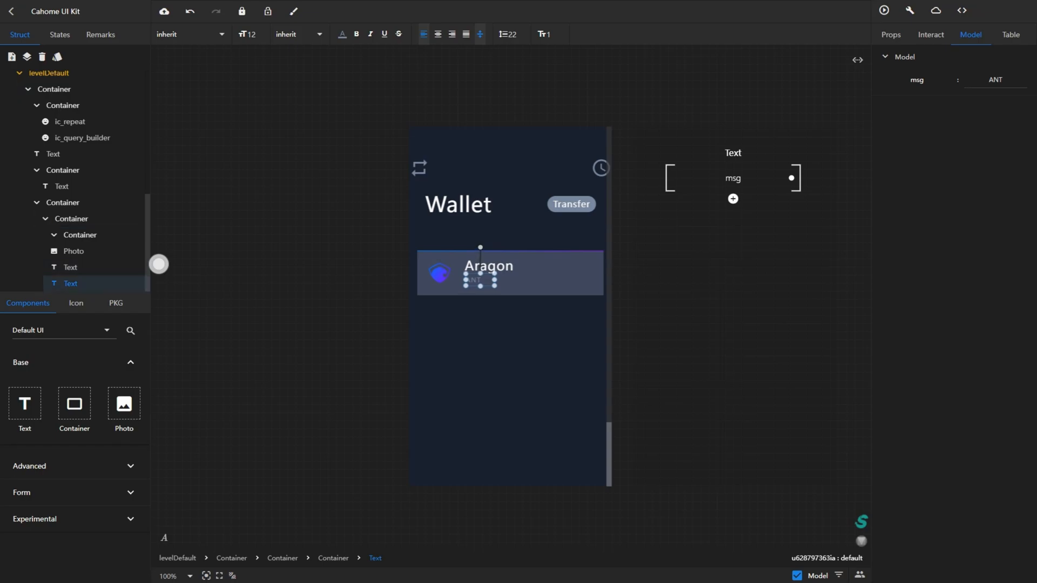
{"action": "key", "text": "Escape"}
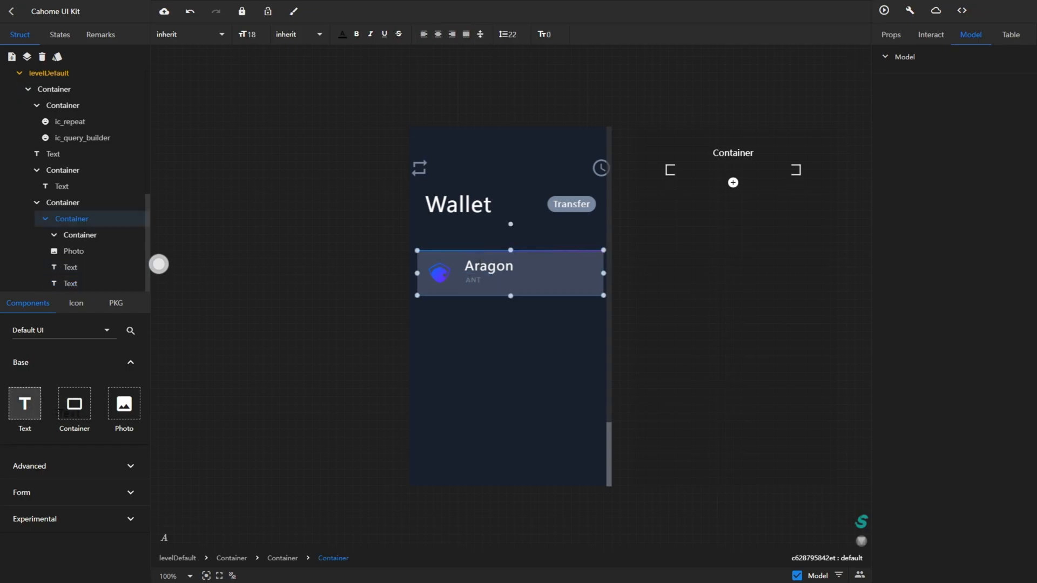
Add a text element near the right end of the Aragon card, sized 18, coloured white and right-aligned
{"action": "left_click_drag", "start_coordinate": [377, 363], "coordinate": [569, 271]}
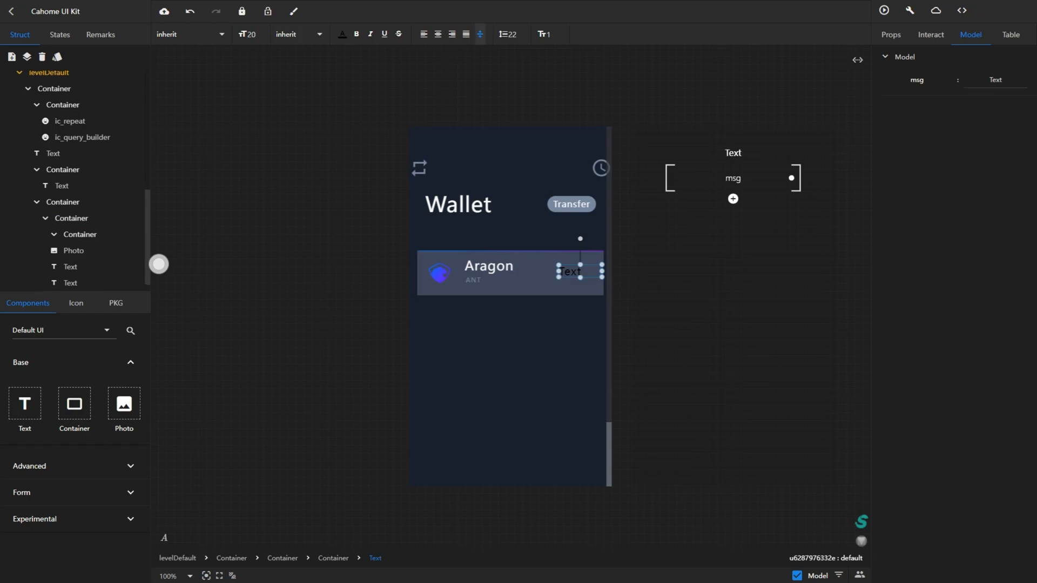
{"action": "double_click", "coordinate": [251, 35]}
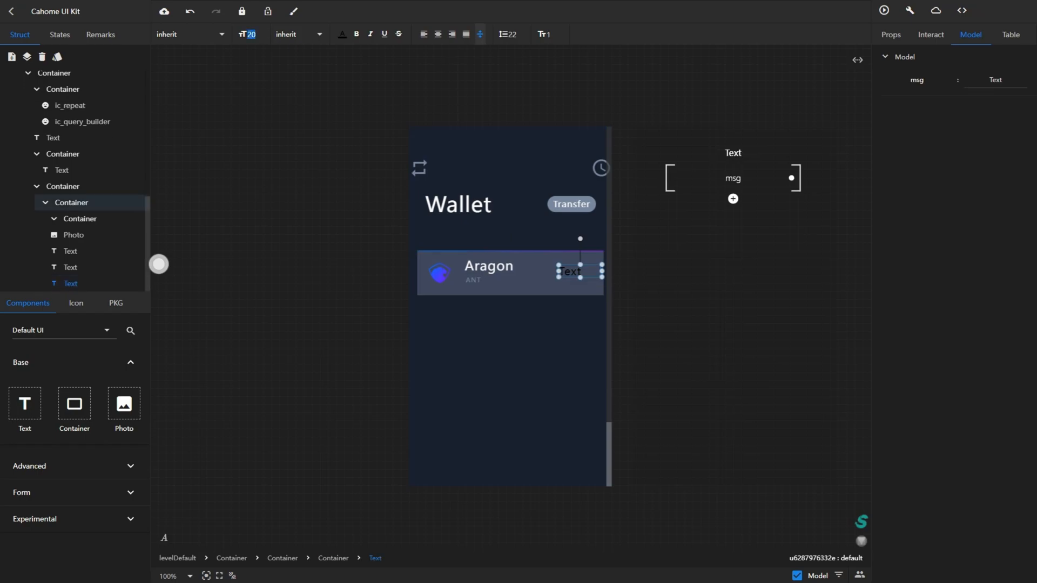
{"action": "type", "text": "18"}
{"action": "left_click", "coordinate": [341, 34]}
{"action": "left_click", "coordinate": [299, 190]}
{"action": "left_click", "coordinate": [453, 156]}
{"action": "left_click", "coordinate": [452, 34]}
Align the new white text to the card's right edge and move it up slightly
{"action": "left_click", "coordinate": [885, 34]}
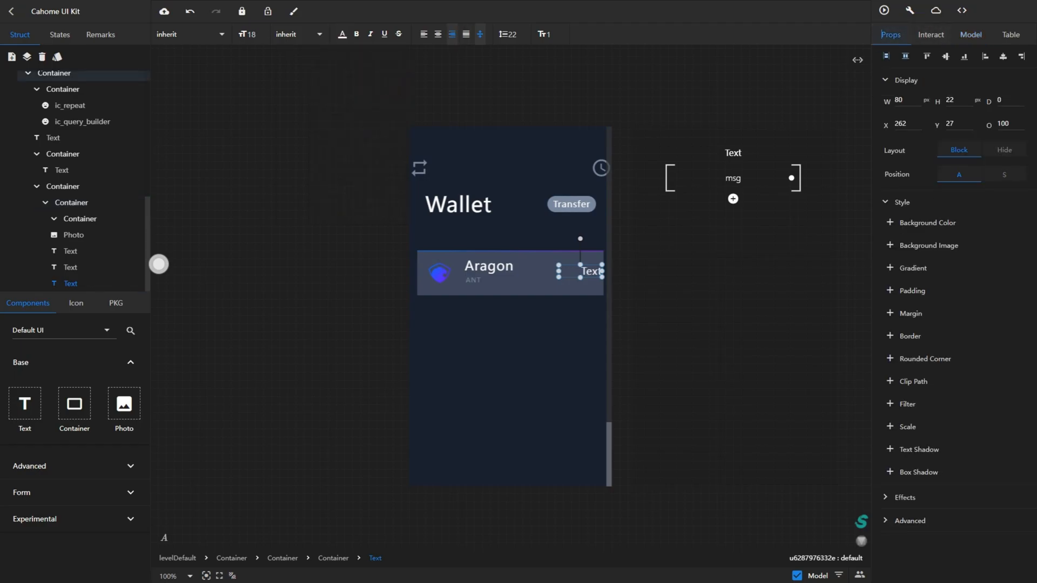
{"action": "left_click", "coordinate": [1021, 56]}
{"action": "left_click_drag", "start_coordinate": [581, 264], "coordinate": [581, 263]}
Add a second text below the white one, sized 12, right-aligned, grey and flush with the card's right edge
{"action": "left_click", "coordinate": [535, 282]}
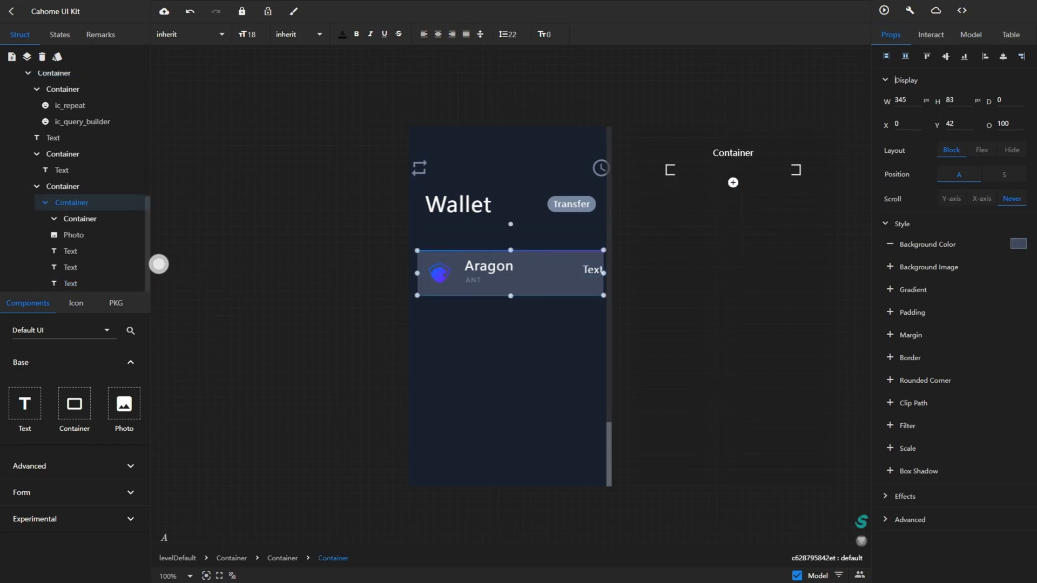
{"action": "left_click_drag", "start_coordinate": [24, 404], "coordinate": [591, 287]}
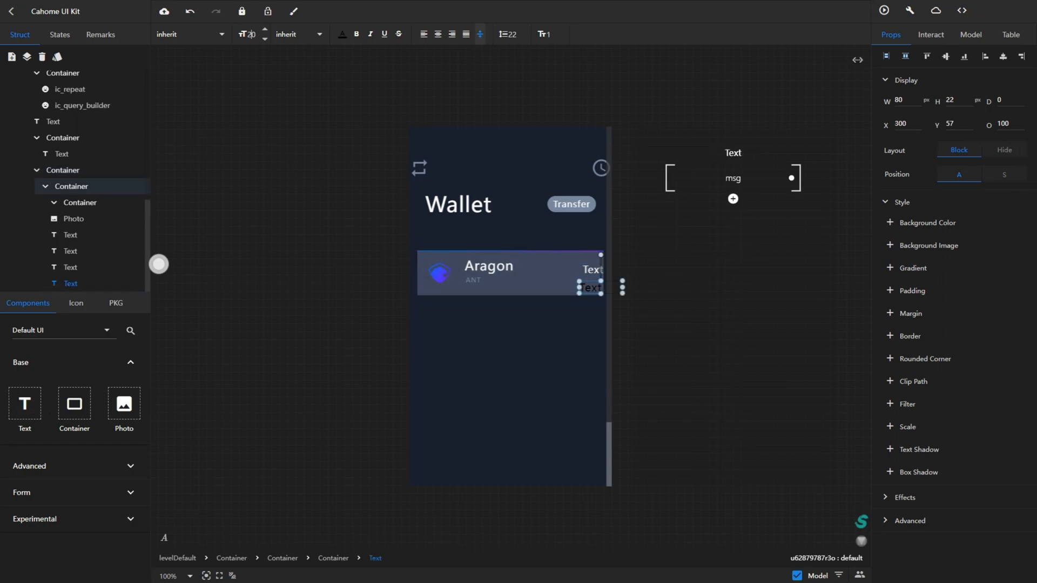
{"action": "key", "text": "Return"}
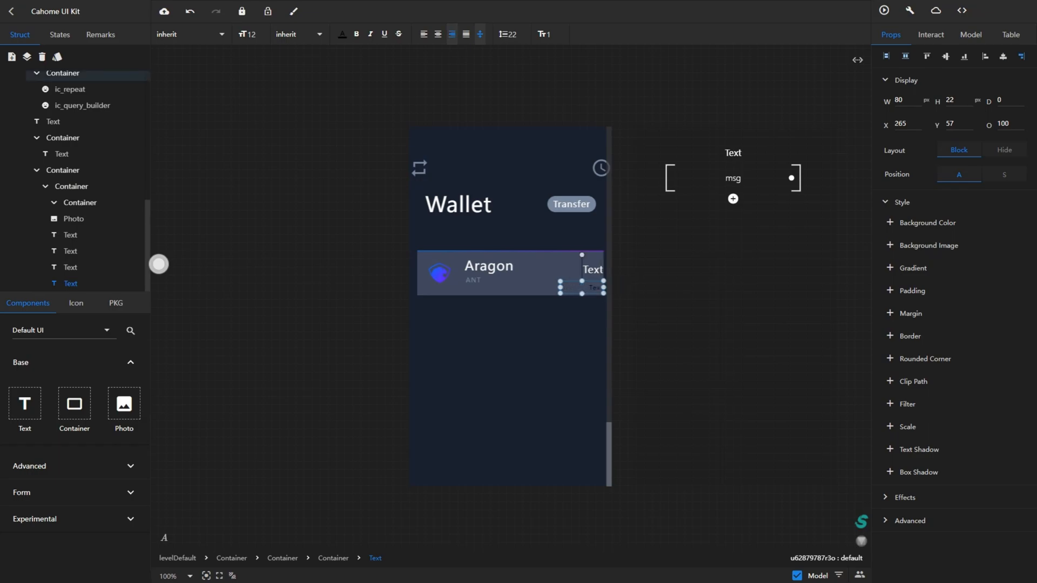
{"action": "left_click", "coordinate": [342, 34]}
{"action": "left_click", "coordinate": [299, 190]}
{"action": "left_click", "coordinate": [238, 184]}
Nudge the small grey text up to Y 49, closer to the white text above it
{"action": "key", "text": "Up"}
{"action": "key", "text": "Up"}
{"action": "key", "text": "Up"}
{"action": "key", "text": "Up"}
{"action": "key", "text": "Up"}
{"action": "key", "text": "Up"}
{"action": "key", "text": "Up"}
{"action": "key", "text": "Up"}
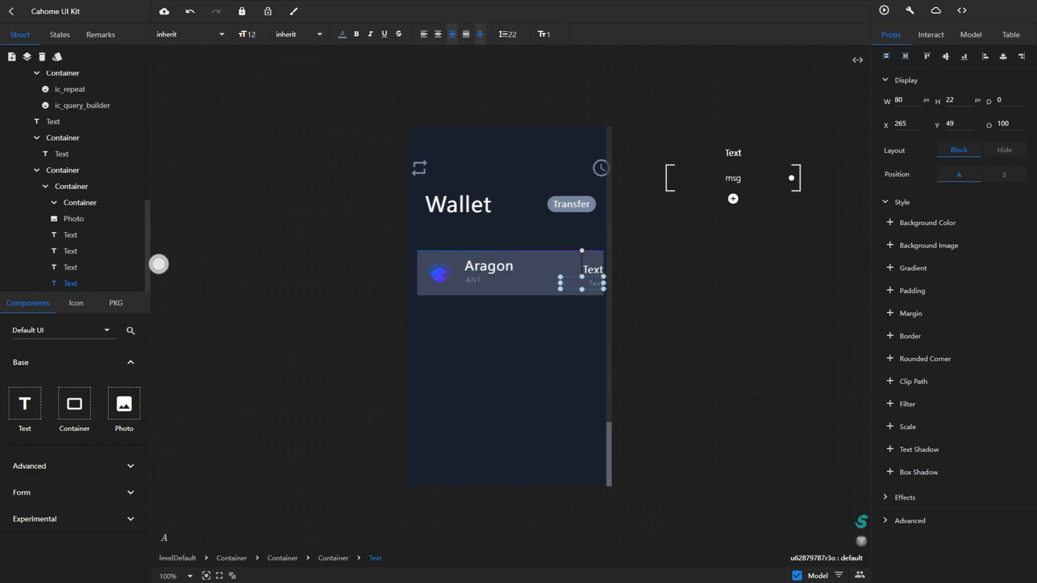
Add a normal model value named copy with value 4 to the card container and set its position to S
{"action": "left_click", "coordinate": [72, 186]}
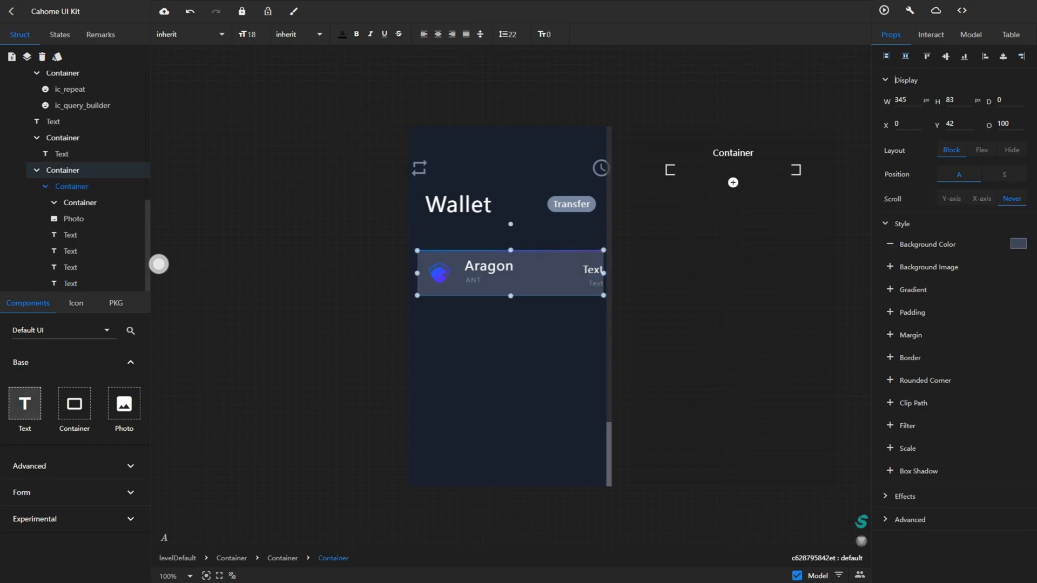
{"action": "left_click", "coordinate": [733, 183]}
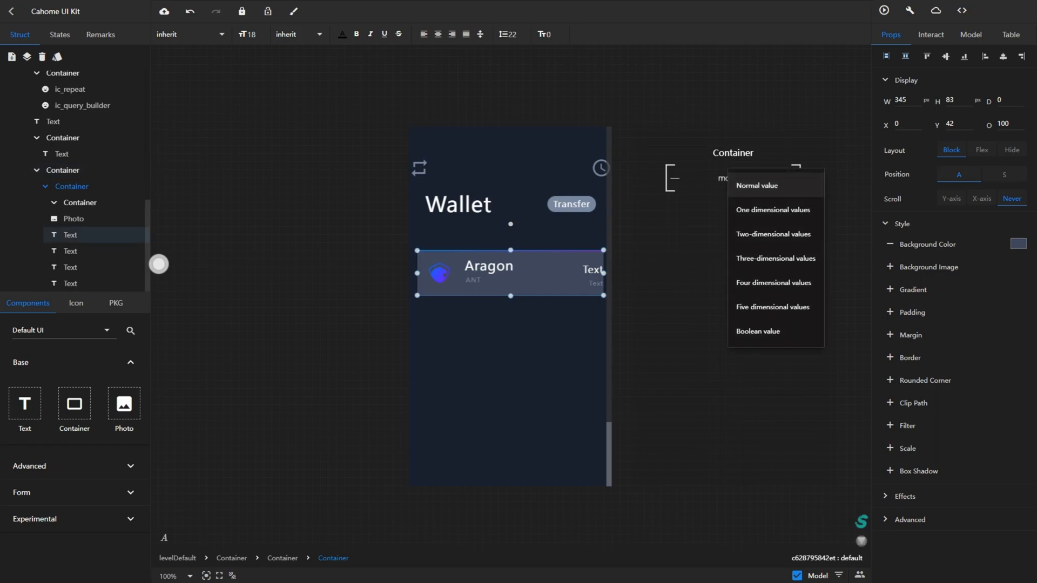
{"action": "left_click", "coordinate": [753, 183]}
{"action": "double_click", "coordinate": [914, 79]}
{"action": "type", "text": "c"}
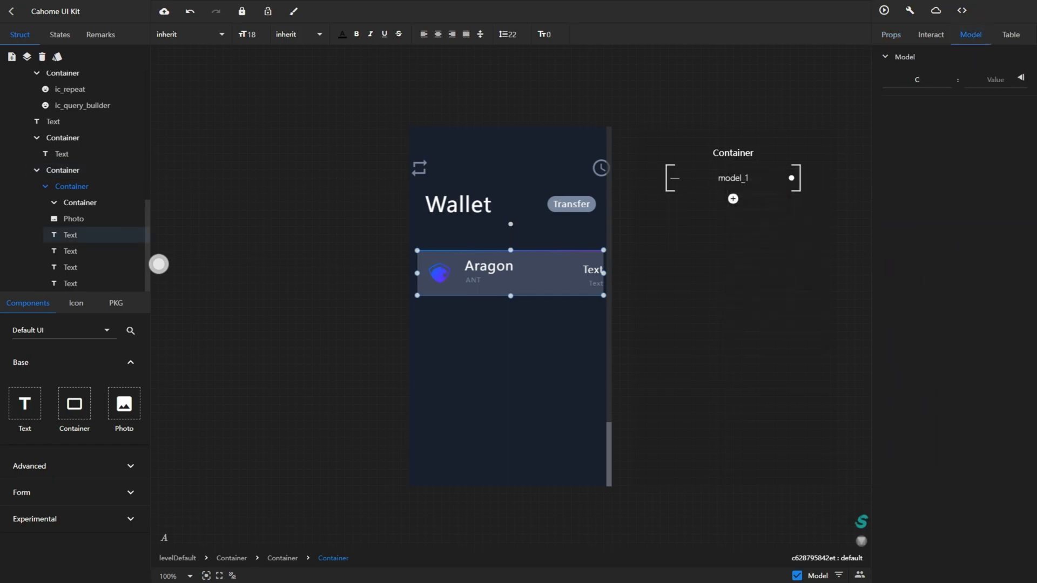
{"action": "type", "text": "lip"}
{"action": "key", "text": "Tab"}
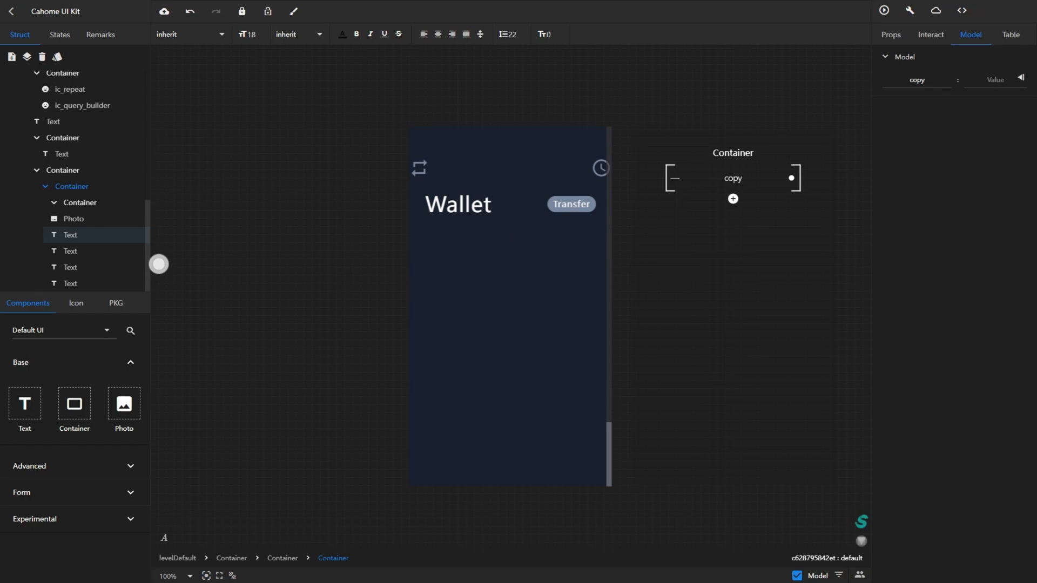
{"action": "type", "text": "4"}
{"action": "left_click", "coordinate": [891, 35]}
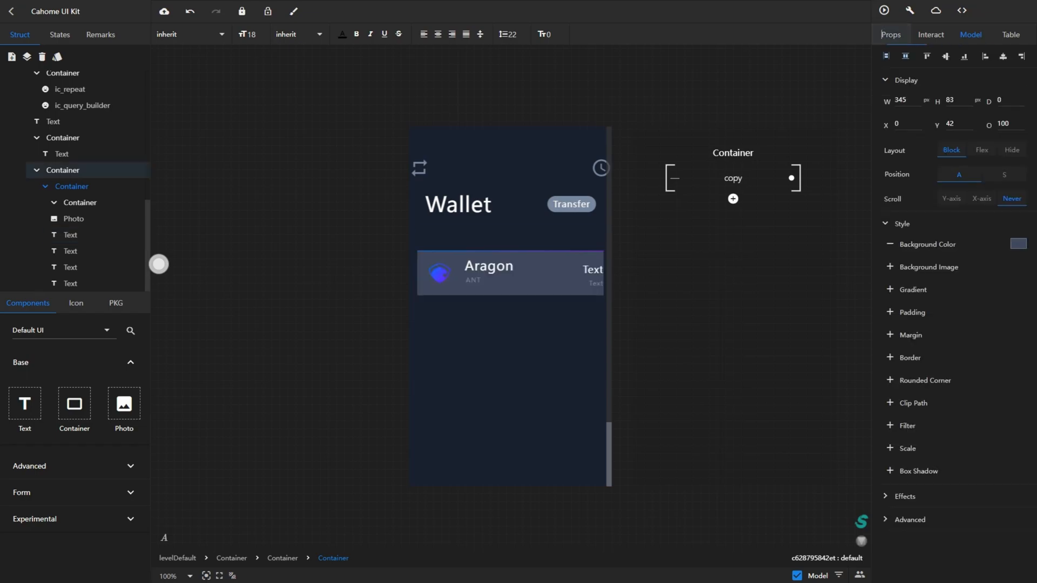
{"action": "left_click", "coordinate": [1004, 175]}
Give the cards' parent container a wrapping Flex layout with justify-content and align-items at C, and reduce its height to about 412 px
{"action": "left_click", "coordinate": [534, 438]}
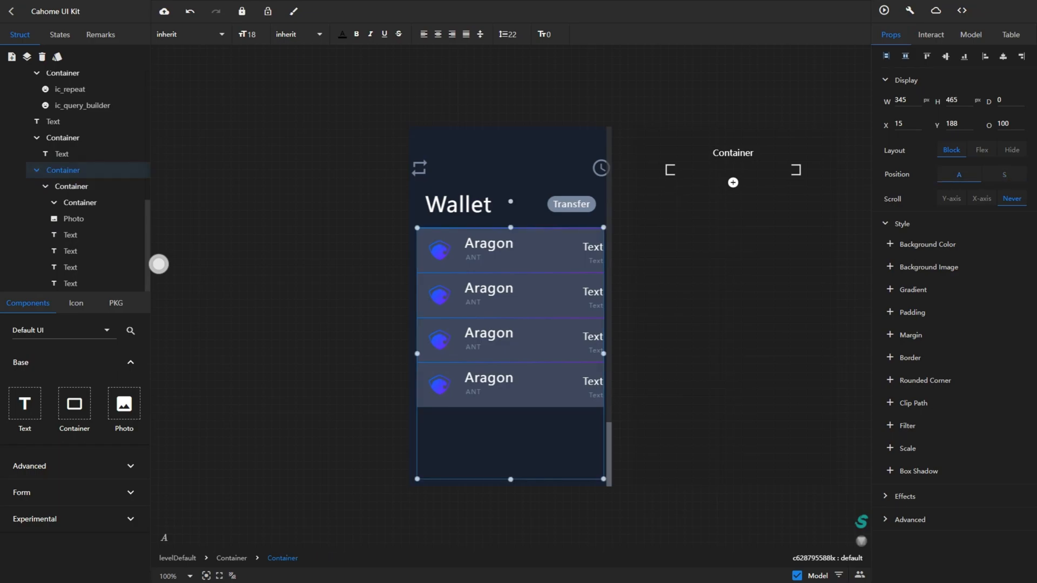
{"action": "left_click", "coordinate": [980, 150]}
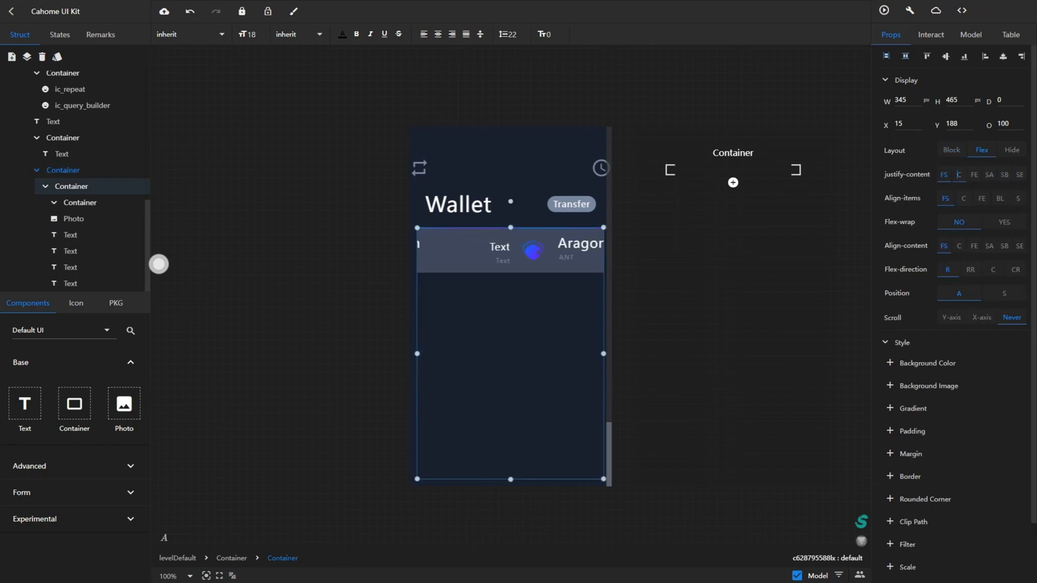
{"action": "left_click", "coordinate": [963, 198]}
{"action": "left_click", "coordinate": [1004, 222]}
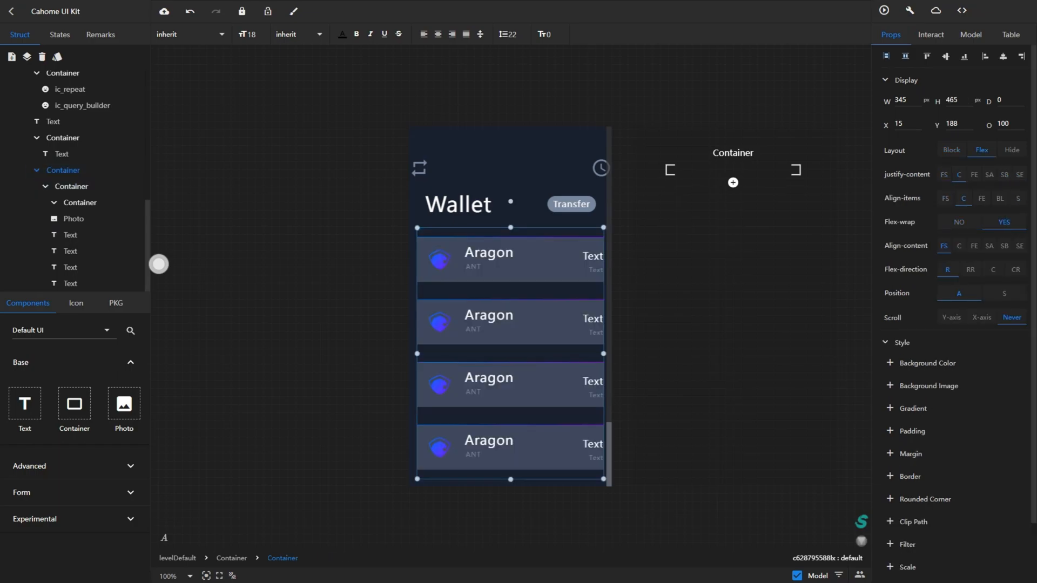
{"action": "left_click_drag", "start_coordinate": [511, 479], "coordinate": [510, 451]}
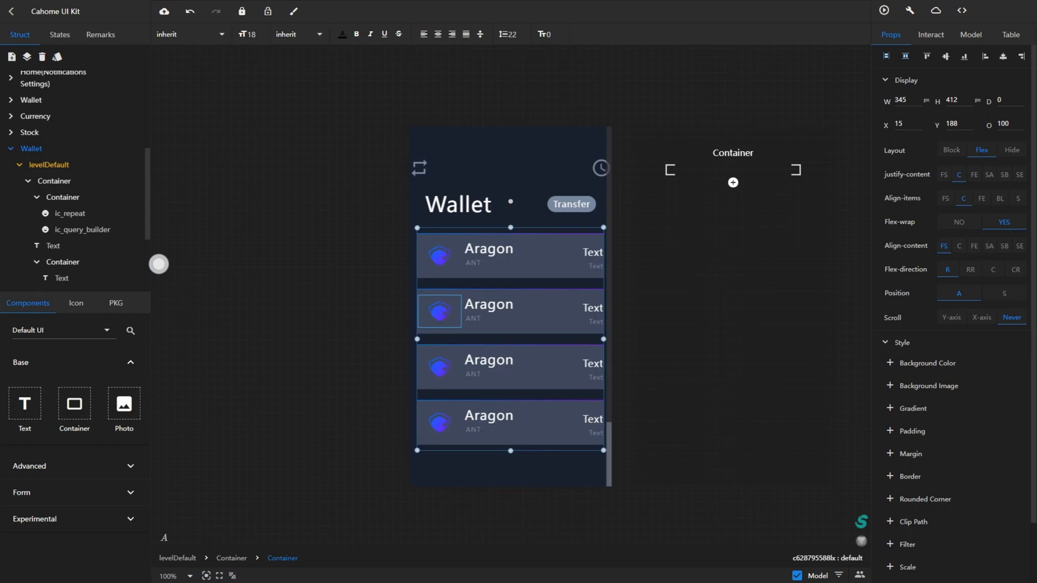
Add a one-dimensional model value with four entries to the card's photo
{"action": "left_click", "coordinate": [440, 311]}
{"action": "left_click", "coordinate": [971, 34]}
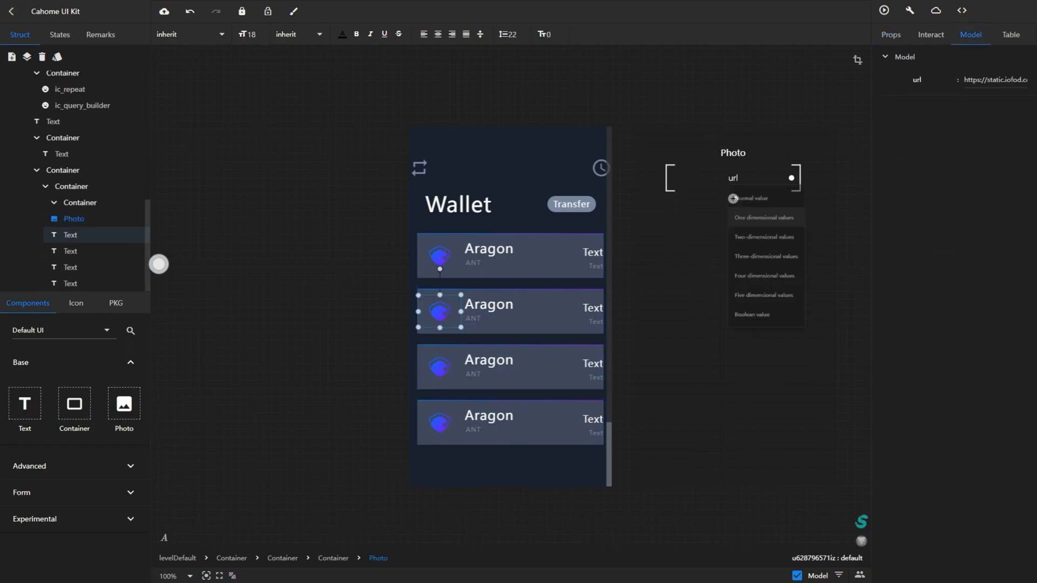
{"action": "left_click", "coordinate": [759, 224]}
{"action": "left_click", "coordinate": [995, 102]}
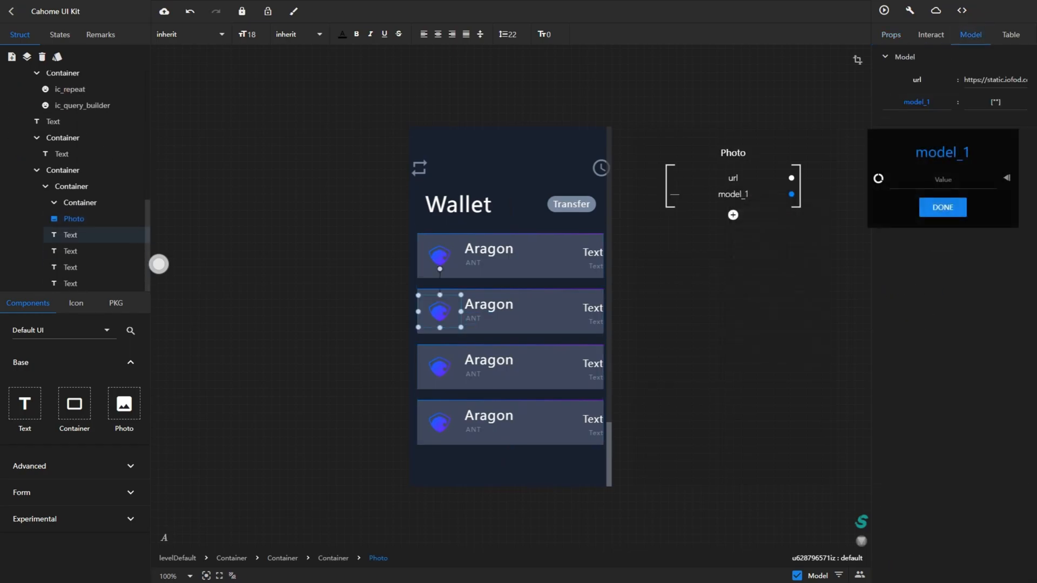
{"action": "left_click", "coordinate": [878, 179]}
{"action": "left_click", "coordinate": [879, 179]}
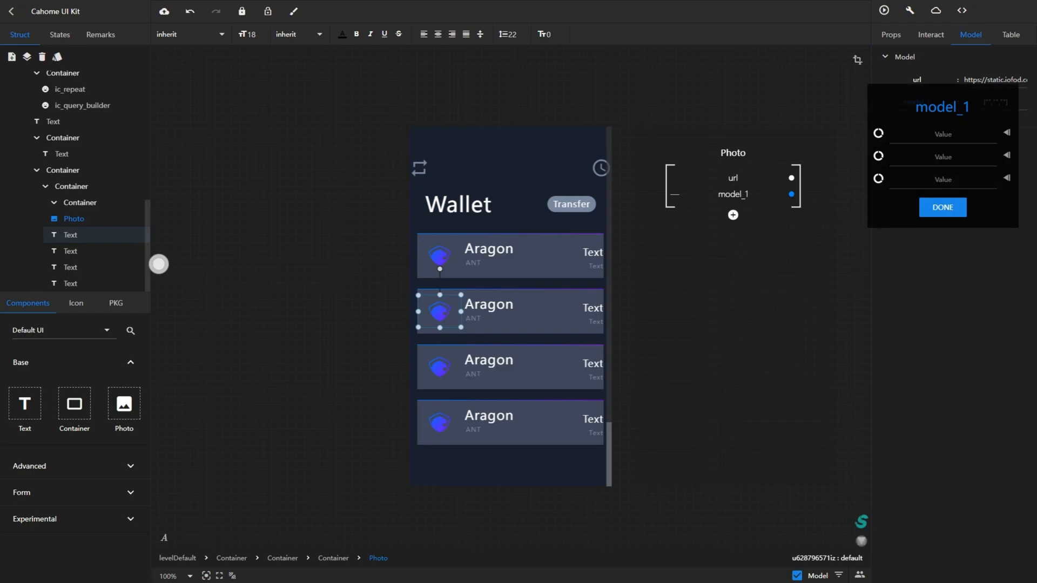
{"action": "left_click", "coordinate": [878, 178]}
Fill the photo's four entries with the images Currency (3), Currency (4), Currency (8) and Currency (12), in that order
{"action": "left_click", "coordinate": [1006, 110]}
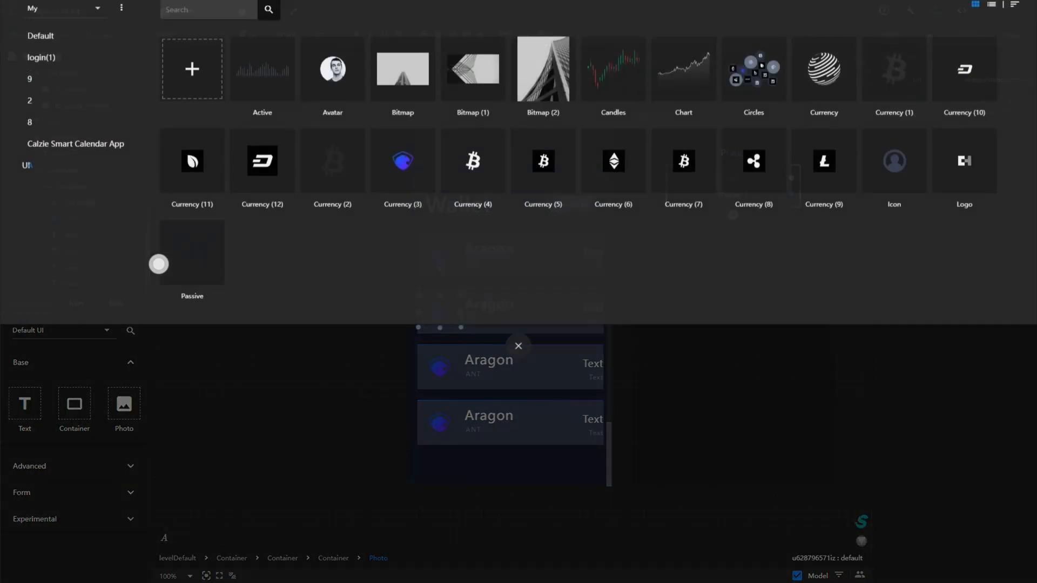
{"action": "left_click", "coordinate": [403, 176]}
{"action": "left_click", "coordinate": [1006, 132]}
{"action": "left_click", "coordinate": [1002, 136]}
{"action": "left_click", "coordinate": [473, 176]}
{"action": "left_click", "coordinate": [1006, 155]}
{"action": "left_click", "coordinate": [1007, 164]}
{"action": "left_click", "coordinate": [754, 176]}
{"action": "left_click", "coordinate": [1007, 177]}
{"action": "left_click", "coordinate": [1006, 187]}
{"action": "left_click", "coordinate": [263, 176]}
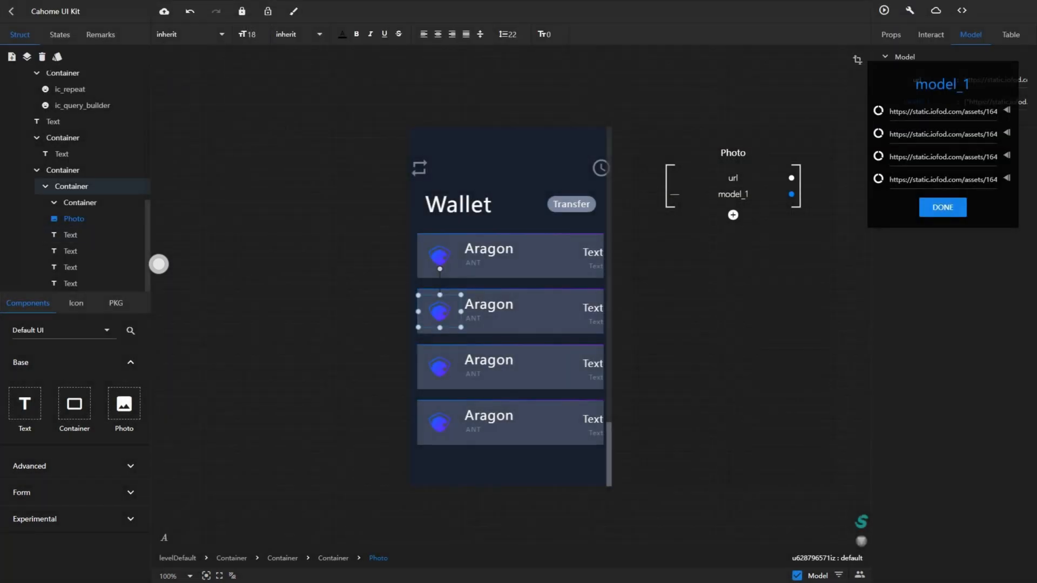
Confirm the photo's image list and rename its model value url
{"action": "left_click", "coordinate": [942, 207]}
{"action": "double_click", "coordinate": [916, 102]}
{"action": "type", "text": "u"}
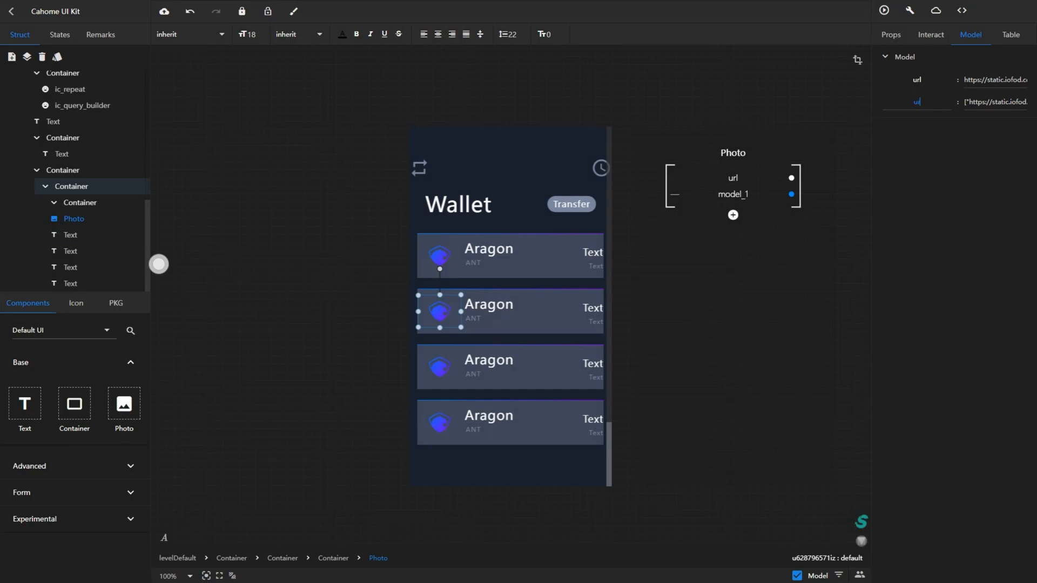
{"action": "key", "text": "Return"}
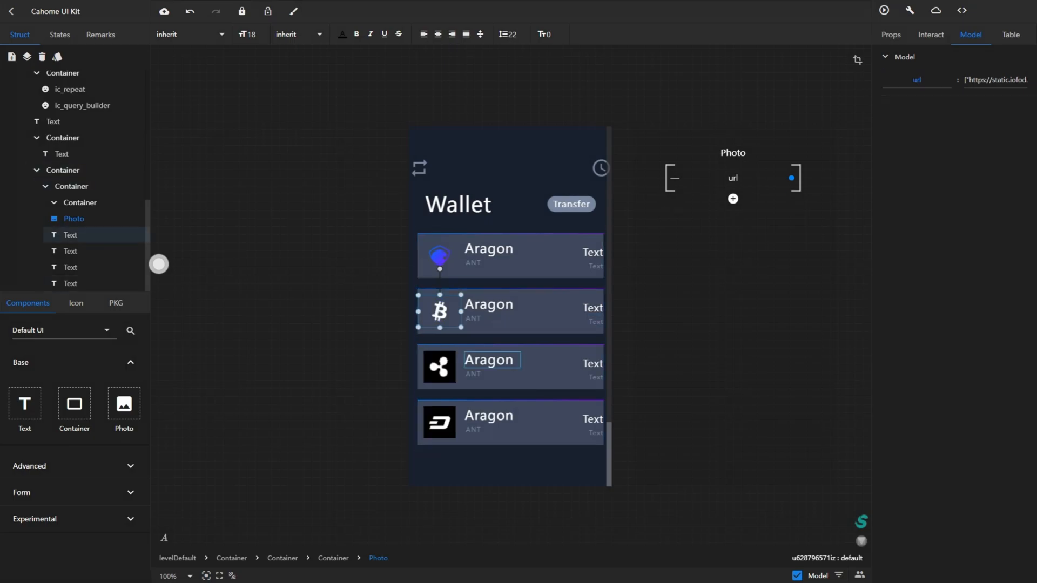
Add a one-dimensional model value with four entries to the currency name text
{"action": "left_click", "coordinate": [490, 360]}
{"action": "left_click", "coordinate": [732, 198]}
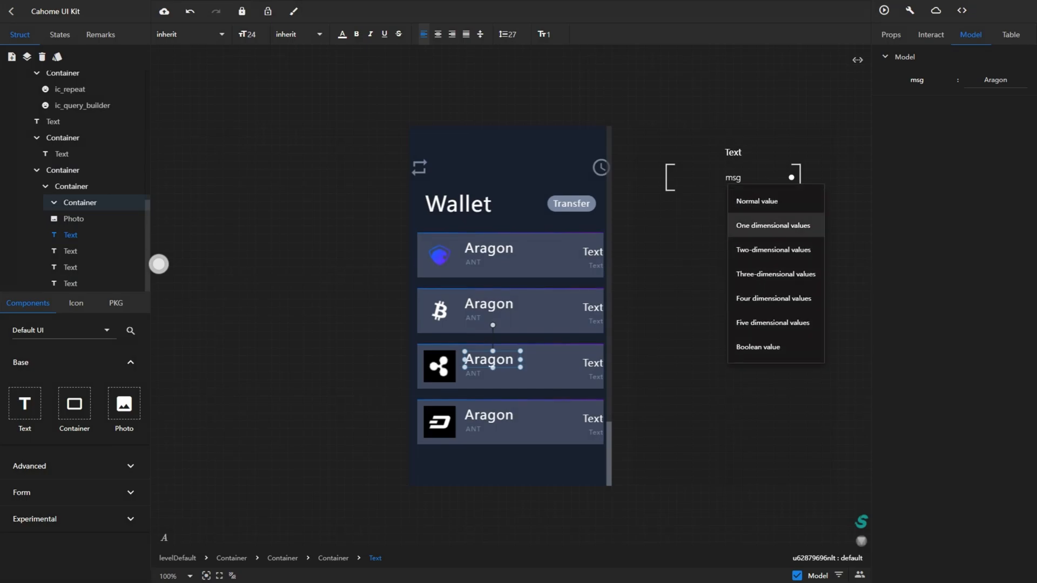
{"action": "left_click", "coordinate": [767, 246]}
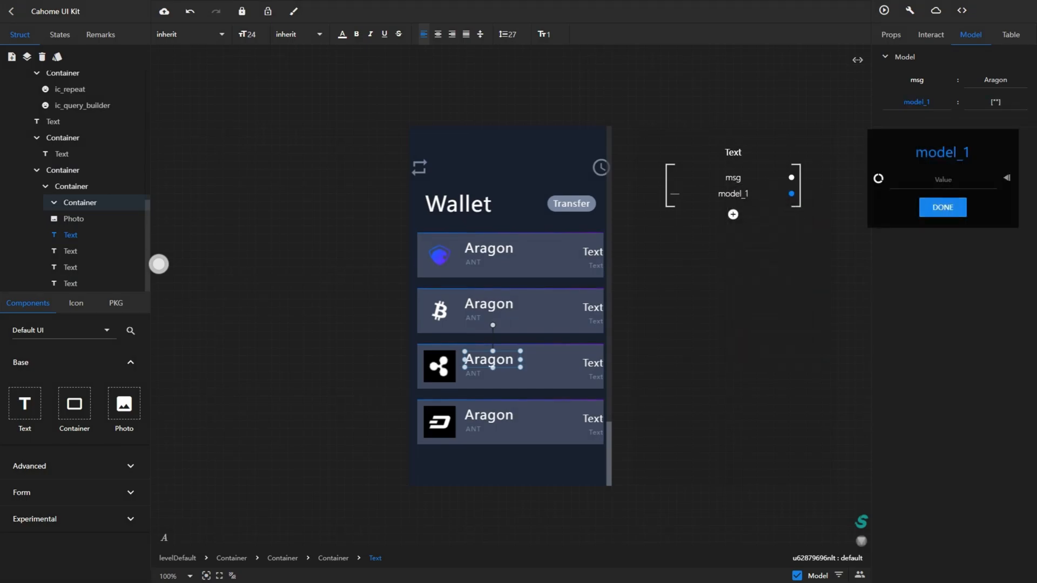
{"action": "left_click", "coordinate": [878, 178]}
{"action": "left_click", "coordinate": [878, 178]}
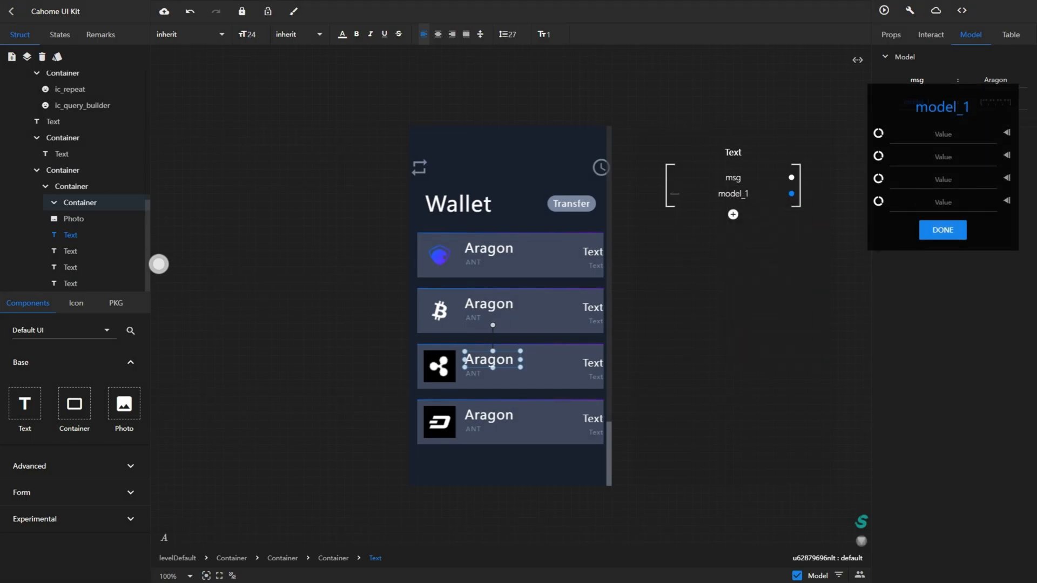
{"action": "left_click", "coordinate": [878, 178]}
Enter Aragon, Bitcoin, Ripple and Dash as the four currency names and confirm the list
{"action": "left_click", "coordinate": [943, 111]}
{"action": "type", "text": "A"}
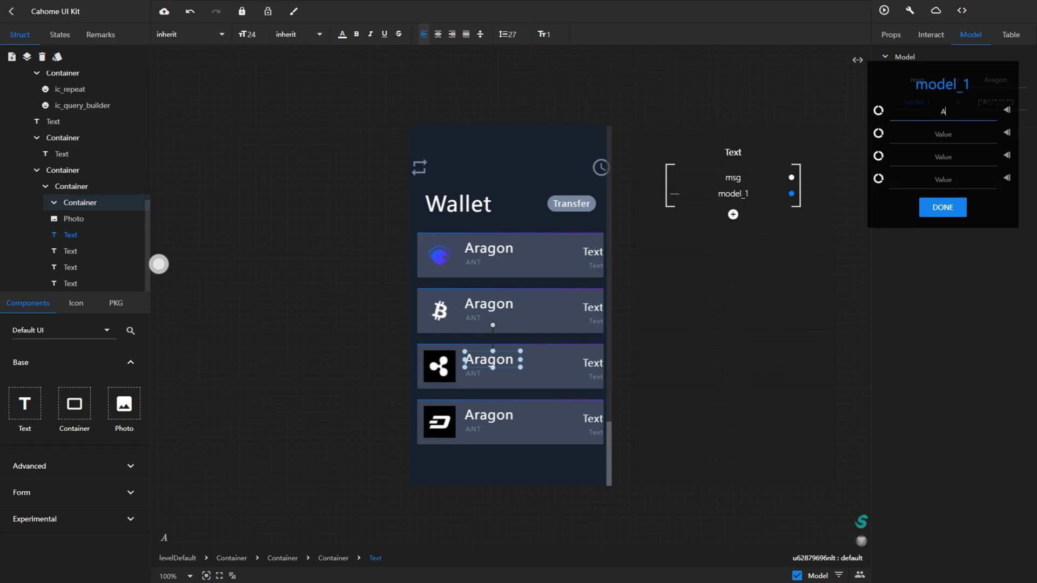
{"action": "type", "text": "ragon"}
{"action": "key", "text": "Tab"}
{"action": "type", "text": "Bitcoin"}
{"action": "key", "text": "Tab"}
{"action": "type", "text": "Ripple"}
{"action": "key", "text": "Tab"}
{"action": "type", "text": "Dash"}
{"action": "left_click", "coordinate": [942, 207]}
Rename the currency name list's model value msg
{"action": "double_click", "coordinate": [917, 102]}
{"action": "type", "text": "m"}
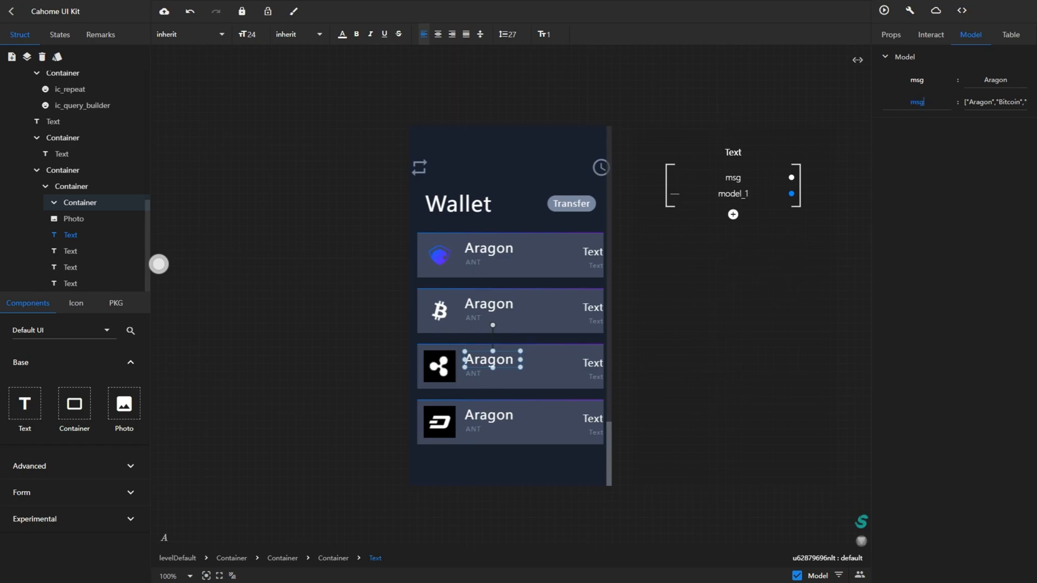
{"action": "type", "text": "sg"}
{"action": "key", "text": "Return"}
Add a one-dimensional model value with four entries to the small ANT text
{"action": "left_click", "coordinate": [475, 263]}
{"action": "left_click", "coordinate": [733, 198]}
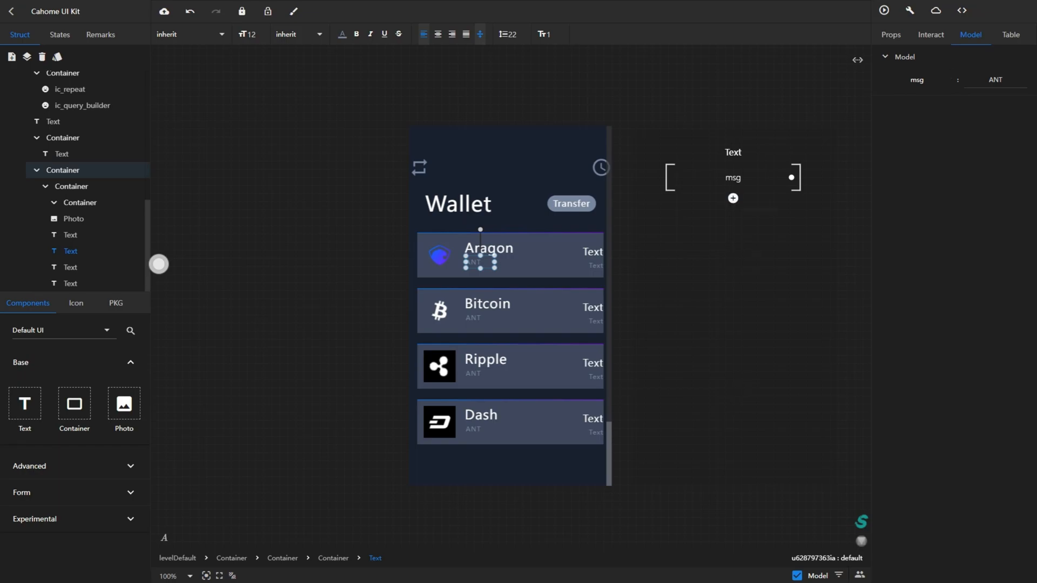
{"action": "left_click", "coordinate": [783, 222]}
{"action": "left_click", "coordinate": [1007, 178]}
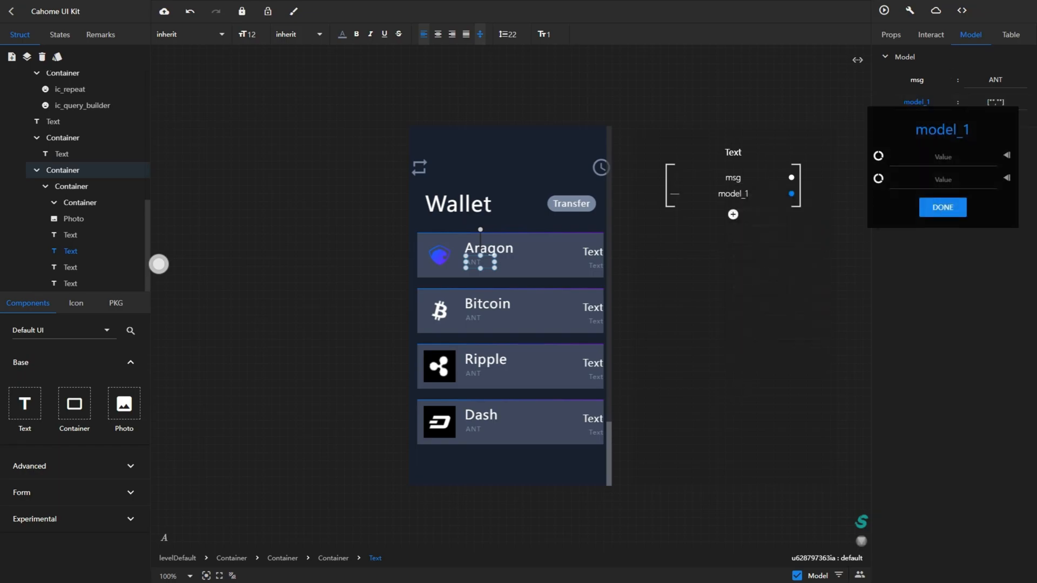
{"action": "left_click", "coordinate": [1007, 178]}
{"action": "left_click", "coordinate": [1006, 178]}
Fill the ticker list with ANT, BTC, XRP and DASH, and rename its model value msg
{"action": "left_click", "coordinate": [942, 111]}
{"action": "type", "text": "ABT"}
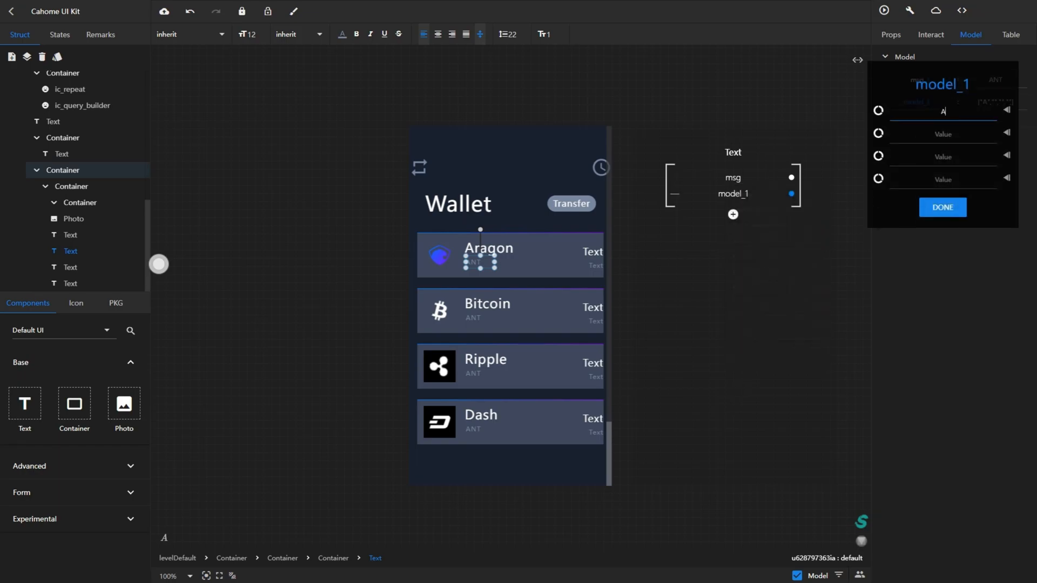
{"action": "key", "text": "BackSpace"}
{"action": "key", "text": "BackSpace"}
{"action": "type", "text": "NT"}
{"action": "key", "text": "Tab"}
{"action": "type", "text": "BTC"}
{"action": "key", "text": "Tab"}
{"action": "type", "text": "XP"}
{"action": "type", "text": "RP"}
{"action": "key", "text": "Tab"}
{"action": "type", "text": "DASH"}
{"action": "key", "text": "Return"}
{"action": "key", "text": "BackSpace"}
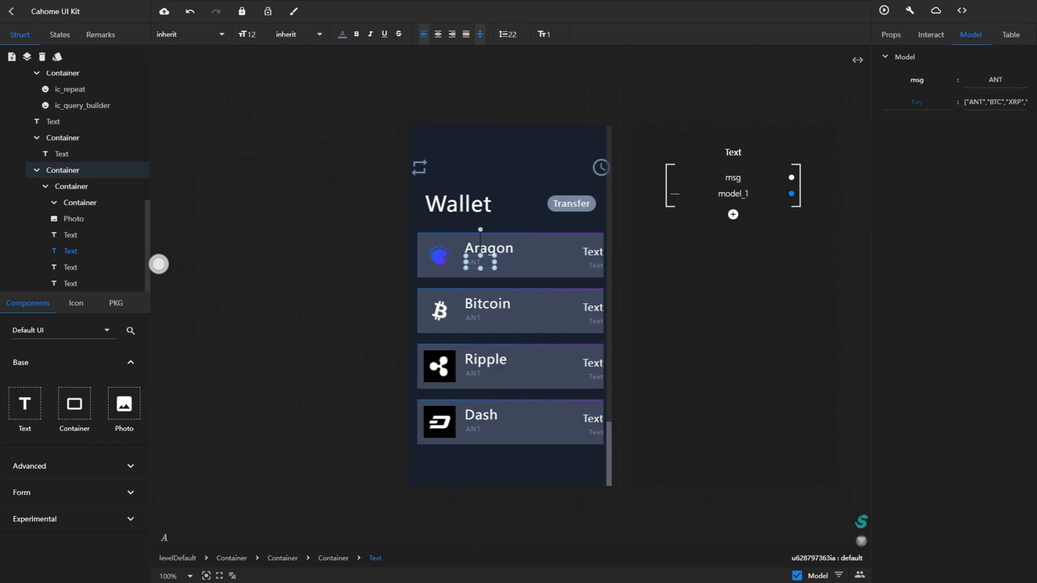
{"action": "key", "text": "Return"}
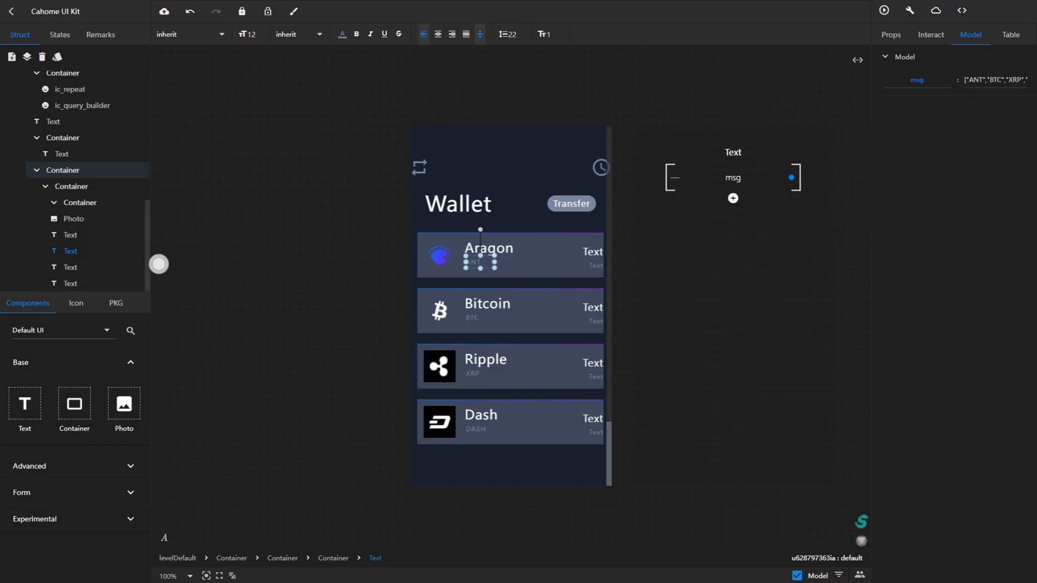
Add a one-dimensional model value with four entries to the larger right-hand text of the Aragon card
{"action": "left_click", "coordinate": [592, 252]}
{"action": "left_click", "coordinate": [733, 198]}
{"action": "left_click", "coordinate": [773, 225]}
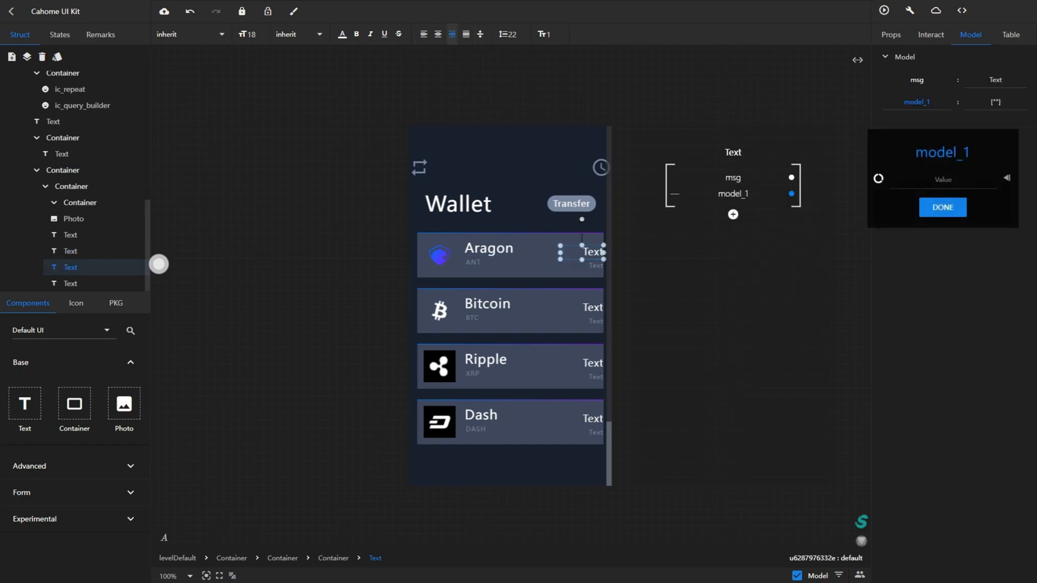
{"action": "key", "text": "Return"}
{"action": "key", "text": "Return"}
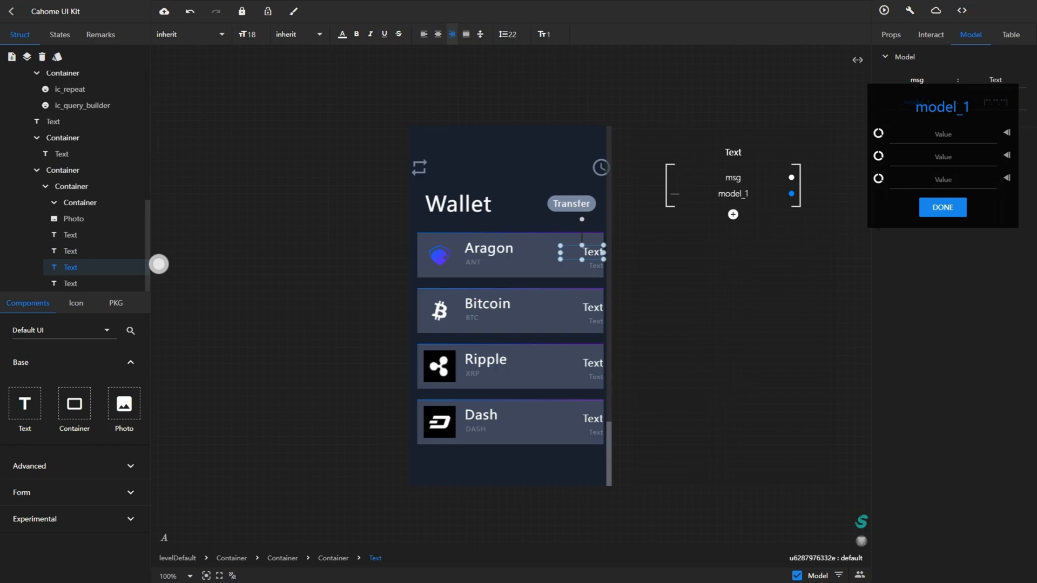
{"action": "key", "text": "Return"}
Enter $5750.70 and $831.54 as the first two amounts in the list
{"action": "type", "text": "$"}
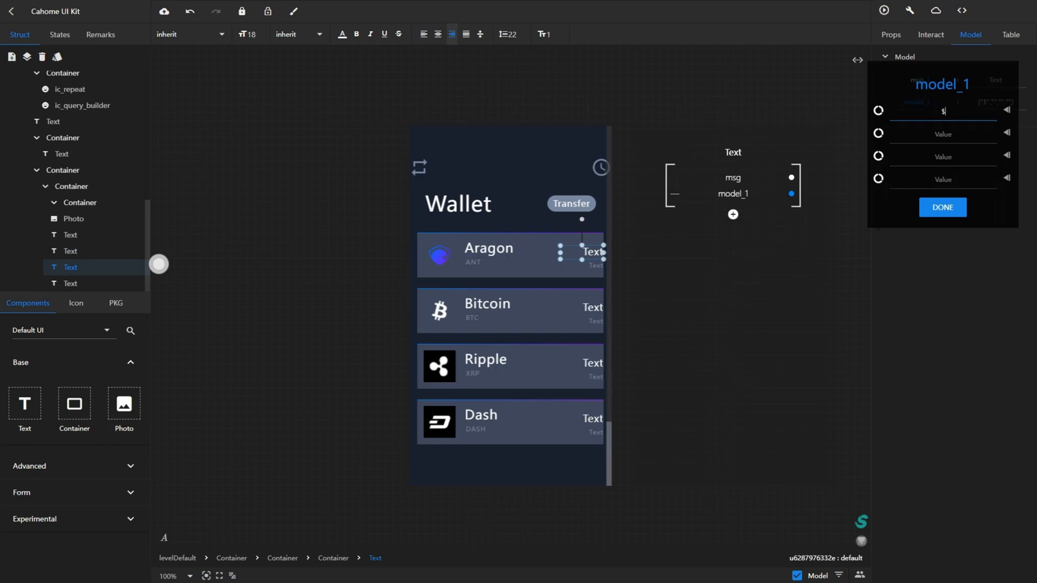
{"action": "type", "text": "5750.70"}
{"action": "key", "text": "Tab"}
{"action": "type", "text": "$831.54"}
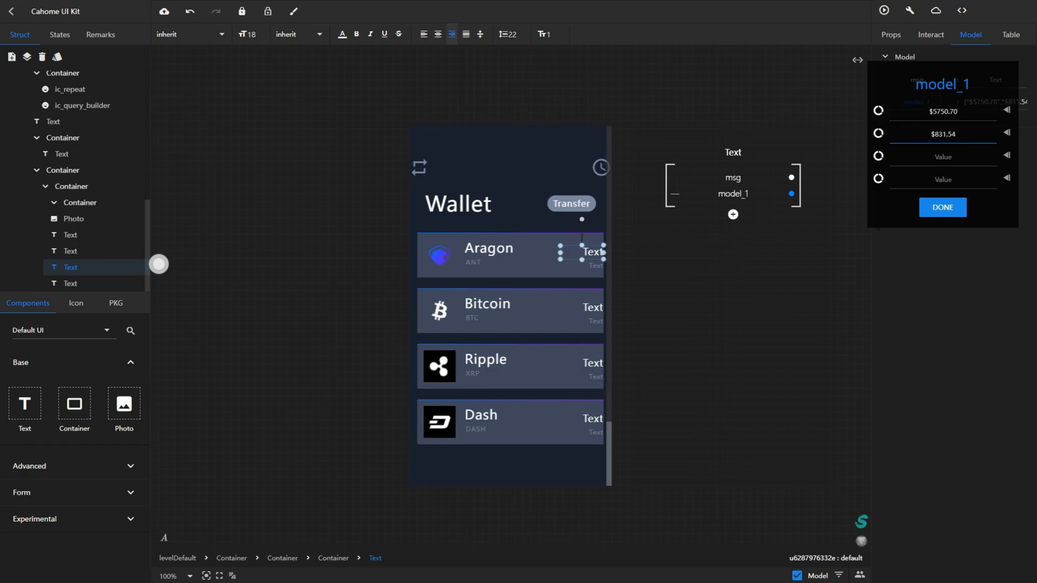
{"action": "key", "text": "BackSpace"}
{"action": "type", "text": "3"}
Correct the first two amounts to $575,70 and $831,54, using decimal commas
{"action": "left_click", "coordinate": [953, 111]}
{"action": "key", "text": "BackSpace"}
{"action": "type", "text": ","}
{"action": "key", "text": "Tab"}
{"action": "left_click", "coordinate": [948, 112]}
{"action": "key", "text": "BackSpace"}
{"action": "left_click", "coordinate": [947, 134]}
{"action": "key", "text": "BackSpace"}
{"action": "type", "text": ","}
{"action": "key", "text": "Tab"}
Enter $190,10 and $12,00 as the last two amounts, confirm the list and rename its model value msg
{"action": "type", "text": "$190,"}
{"action": "key", "text": "Tab"}
{"action": "type", "text": "$"}
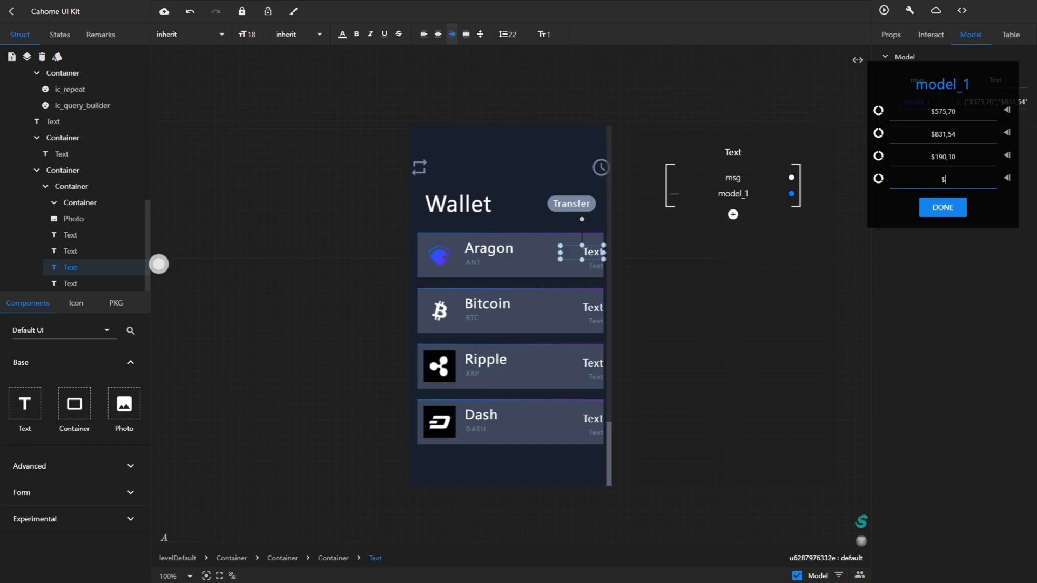
{"action": "type", "text": "12,00"}
{"action": "key", "text": "Return"}
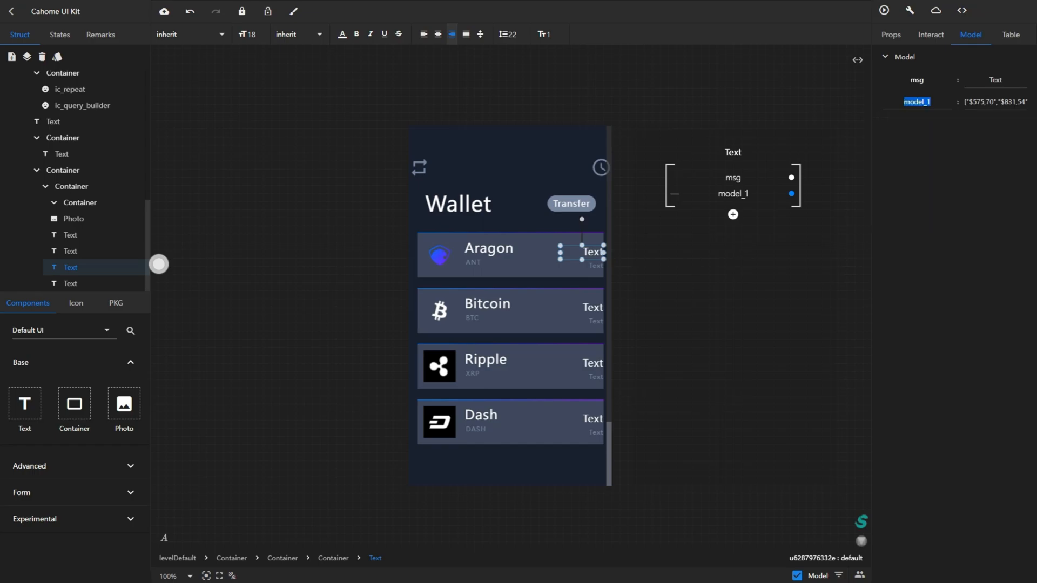
{"action": "type", "text": "ns"}
{"action": "type", "text": "g"}
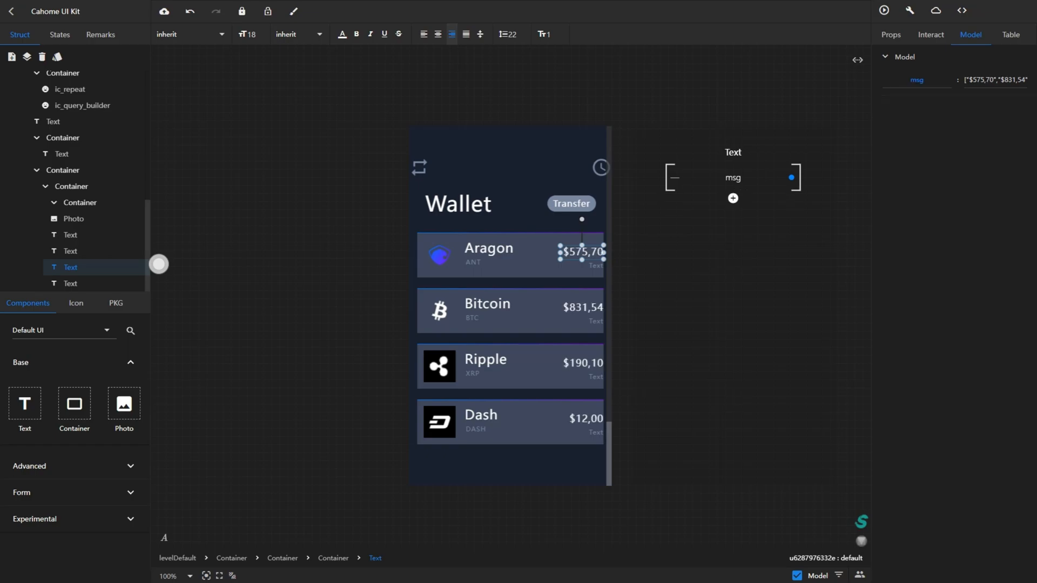
Add a one-dimensional model value with four entries to the small text below the dollar amount
{"action": "left_click", "coordinate": [582, 309]}
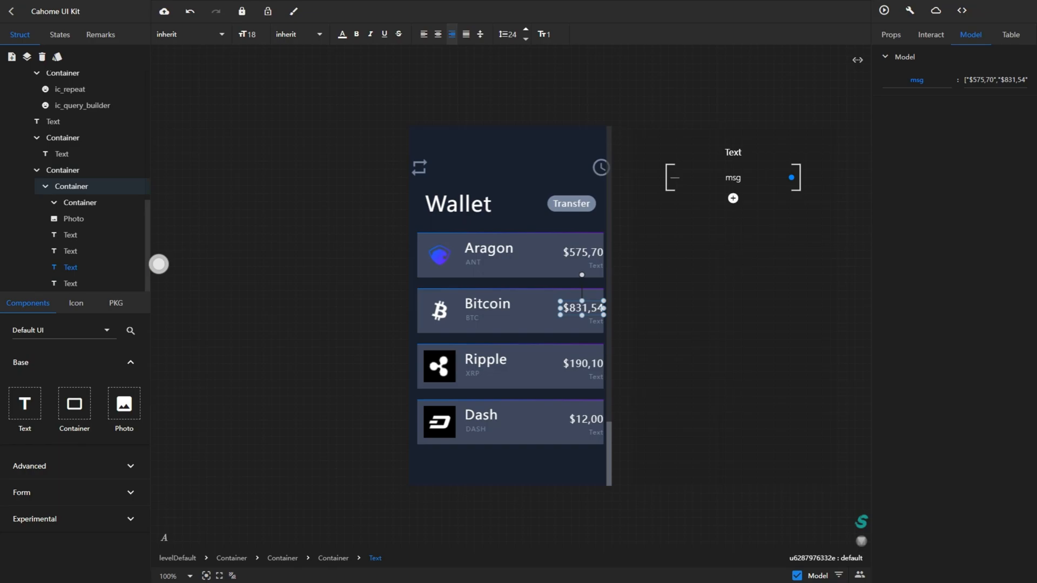
{"action": "left_click", "coordinate": [732, 199]}
{"action": "left_click", "coordinate": [776, 224]}
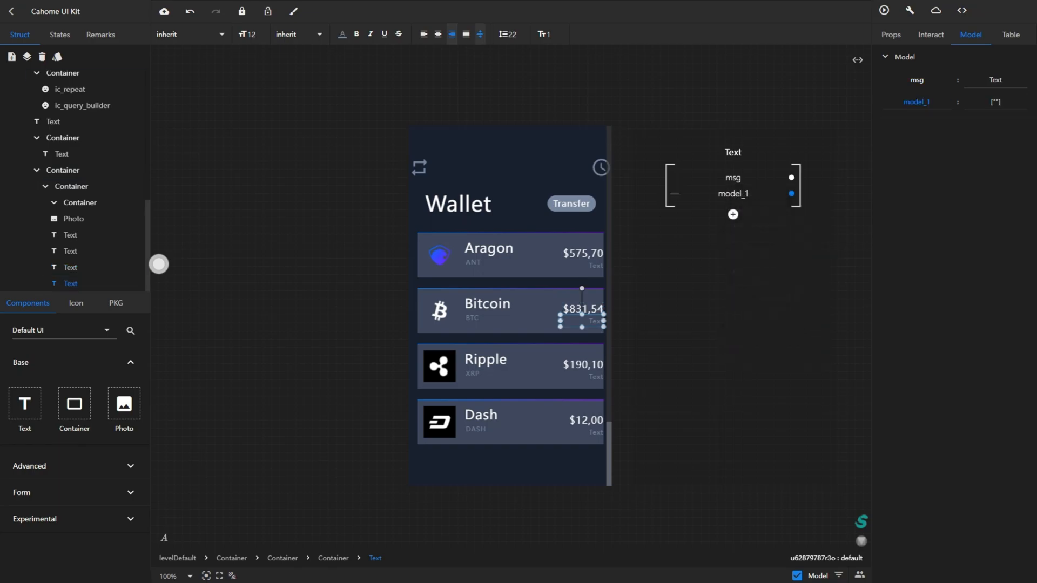
{"action": "left_click", "coordinate": [1006, 177]}
{"action": "left_click", "coordinate": [1006, 177]}
{"action": "left_click", "coordinate": [943, 111]}
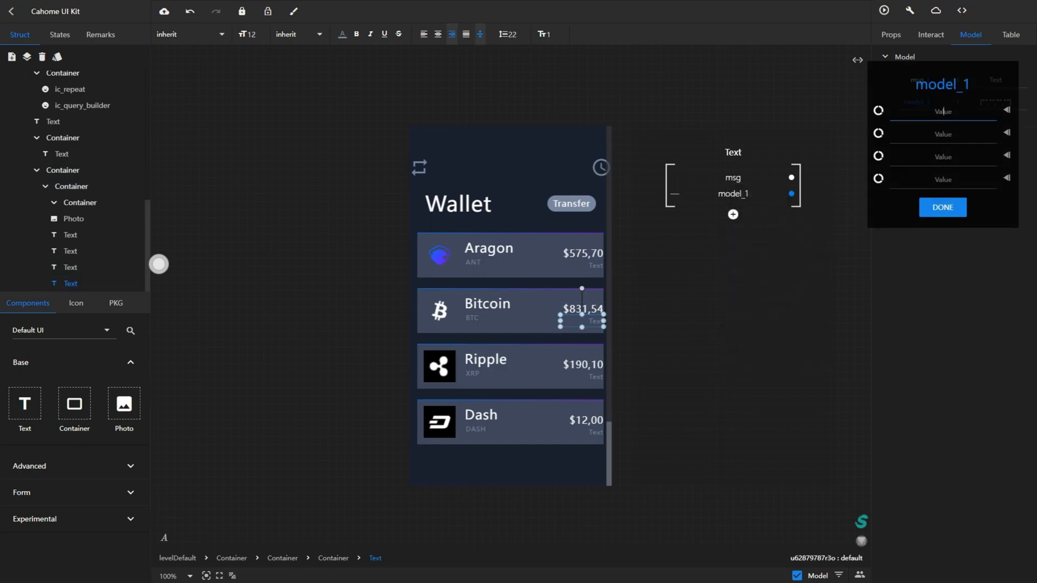
Fill the coin quantity list with 1.0043, 34.678, 24.923 and 1.0029 and confirm it
{"action": "type", "text": "1.0043"}
{"action": "key", "text": "Tab"}
{"action": "type", "text": "34.678"}
{"action": "key", "text": "Tab"}
{"action": "type", "text": "24.003"}
{"action": "key", "text": "Tab"}
{"action": "type", "text": "1.0005"}
{"action": "key", "text": "Return"}
Rename the coin quantity list's model value msg
{"action": "double_click", "coordinate": [916, 102]}
{"action": "type", "text": "msg"}
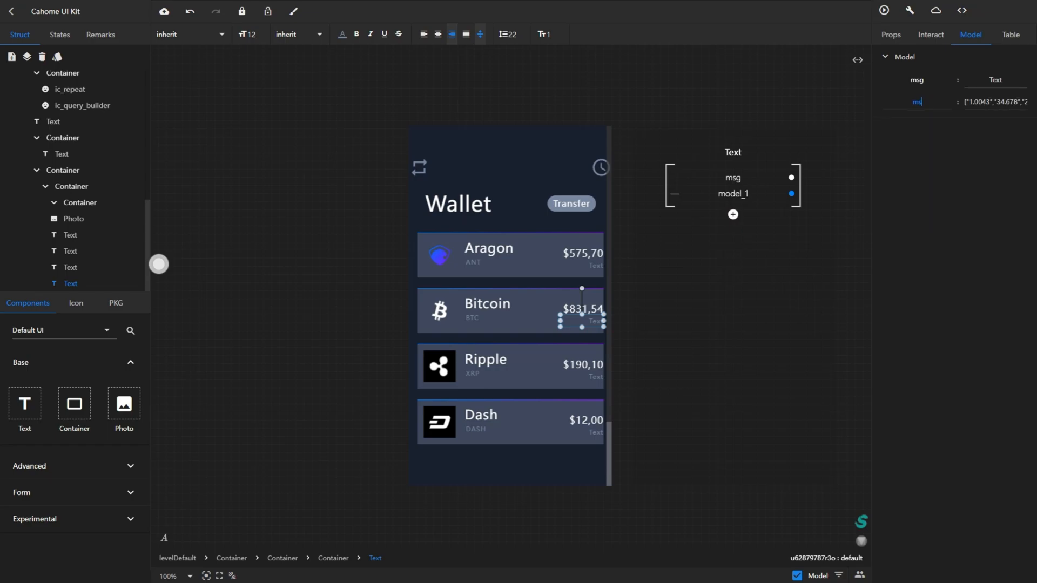
{"action": "key", "text": "Return"}
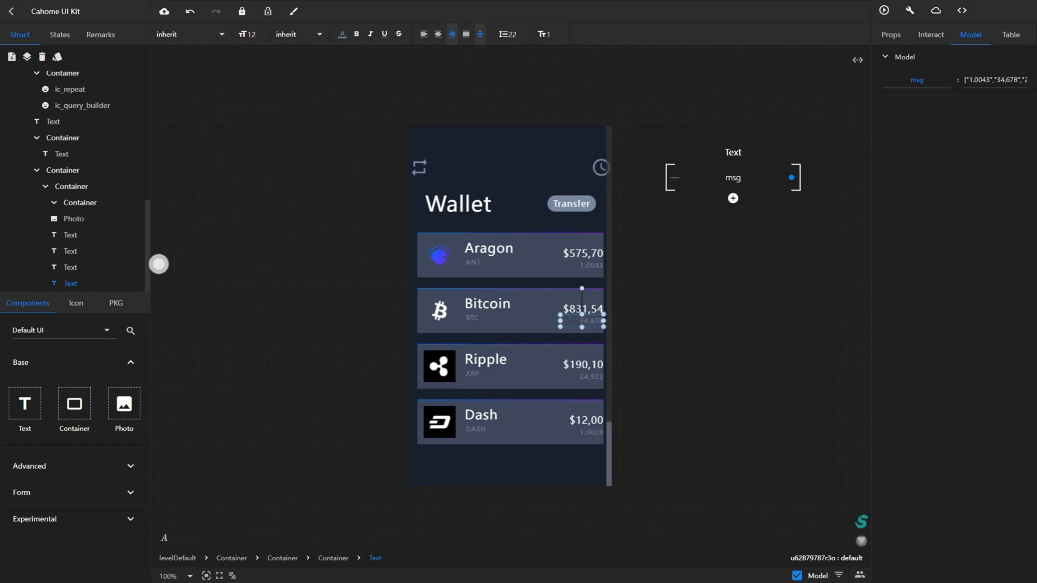
Copy the container holding the bottom navigation bar from the Candles screen
{"action": "scroll", "coordinate": [511, 310], "scroll_direction": "down", "scroll_amount": 2}
{"action": "scroll", "coordinate": [75, 226], "scroll_direction": "up", "scroll_amount": 4}
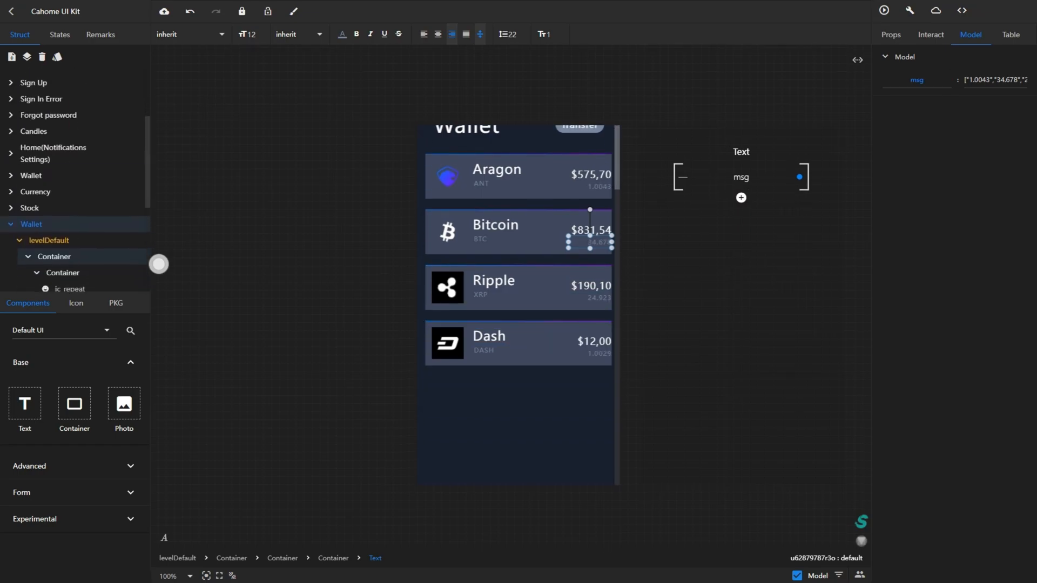
{"action": "scroll", "coordinate": [54, 193], "scroll_direction": "up", "scroll_amount": 1}
{"action": "left_click", "coordinate": [35, 163]}
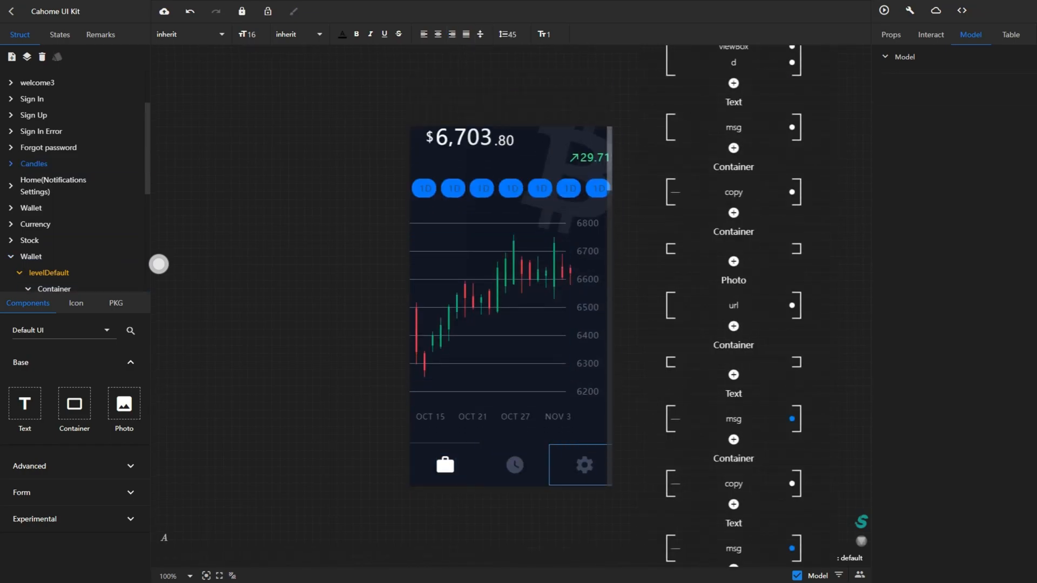
{"action": "left_click", "coordinate": [582, 465]}
{"action": "left_click", "coordinate": [63, 164]}
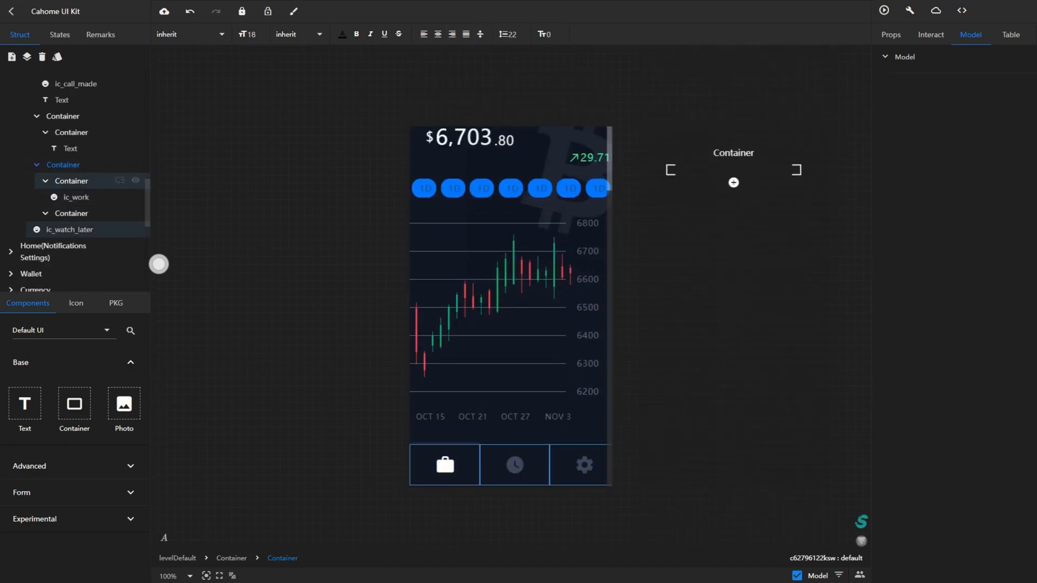
Collapse the Candles screen and paste the navigation bar into the main container of the new Wallet screen
{"action": "scroll", "coordinate": [81, 162], "scroll_direction": "up", "scroll_amount": 5}
{"action": "scroll", "coordinate": [81, 172], "scroll_direction": "up", "scroll_amount": 2}
{"action": "left_click", "coordinate": [10, 141]}
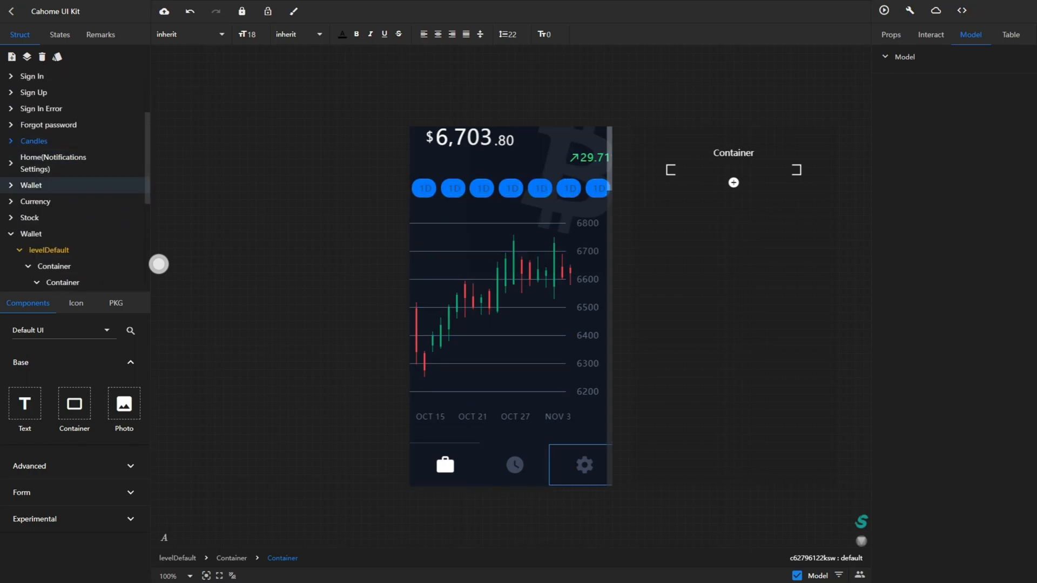
{"action": "scroll", "coordinate": [59, 213], "scroll_direction": "down", "scroll_amount": 2}
{"action": "left_click", "coordinate": [49, 150]}
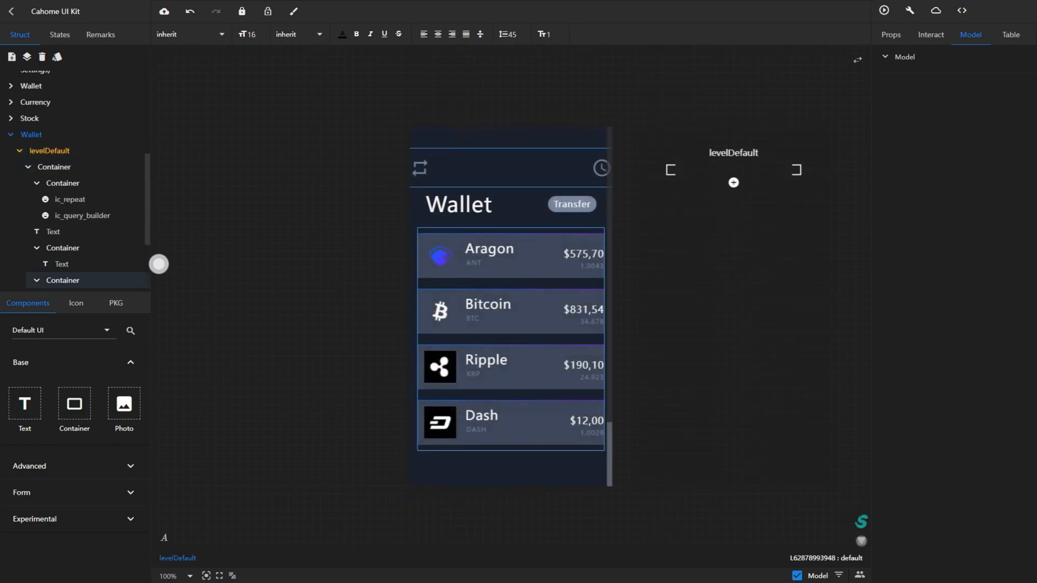
{"action": "left_click", "coordinate": [54, 166]}
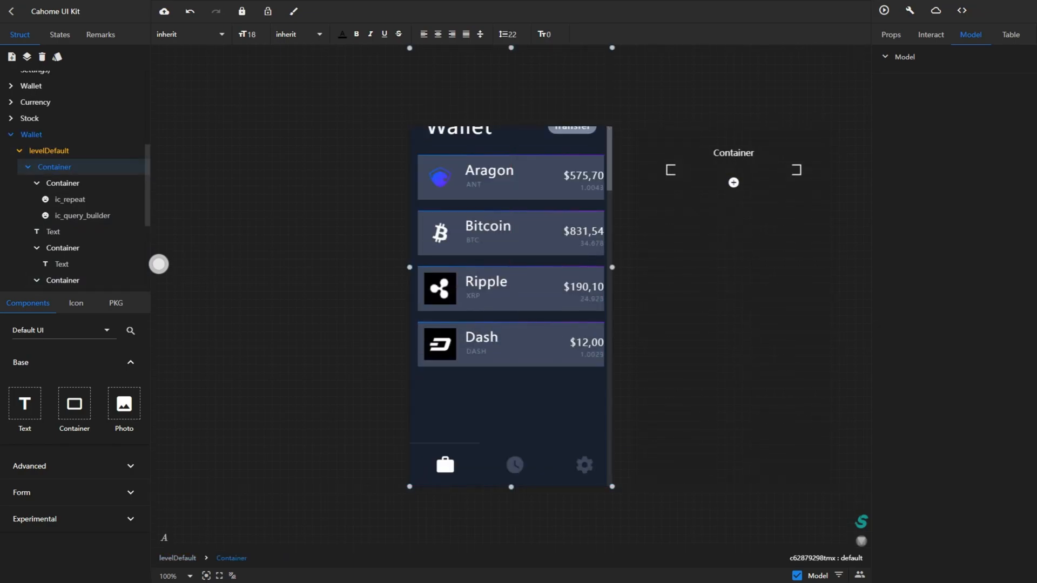
Add a gradient to the thin line container in the Wallet navigation bar and set its first color stop to purple
{"action": "left_click", "coordinate": [442, 449]}
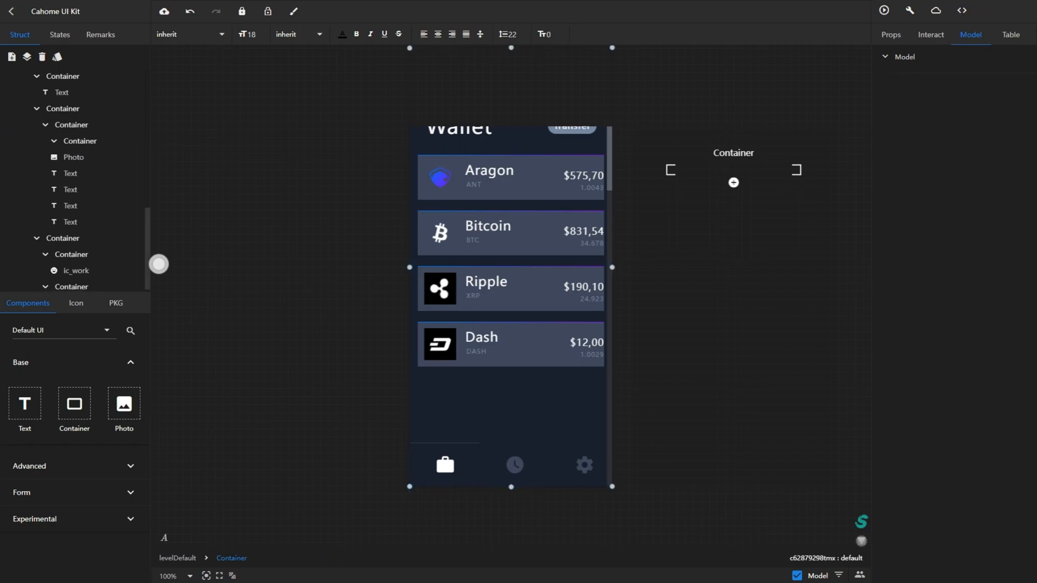
{"action": "scroll", "coordinate": [81, 252], "scroll_direction": "down", "scroll_amount": 4}
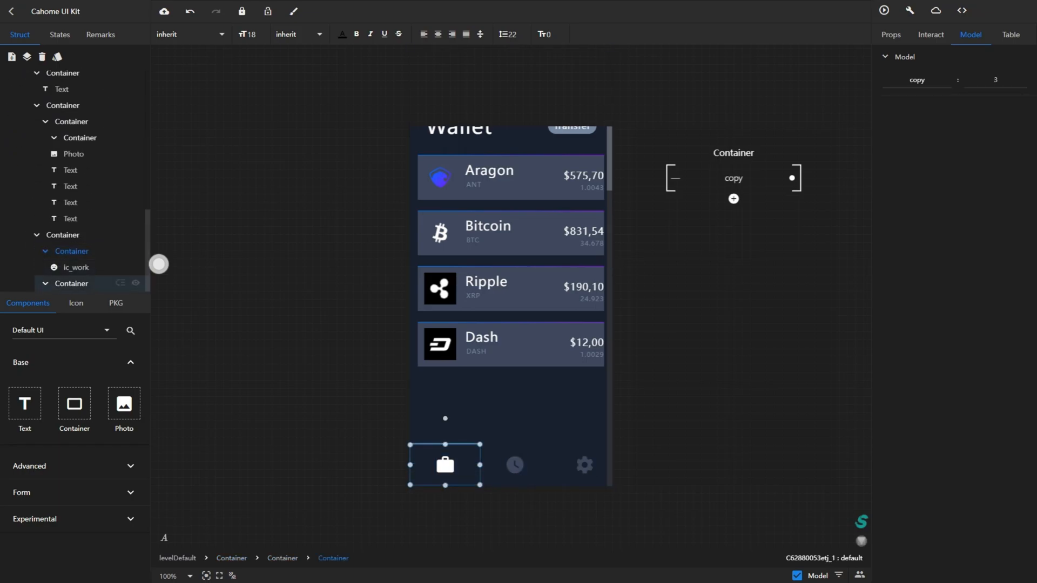
{"action": "left_click", "coordinate": [75, 283]}
{"action": "left_click", "coordinate": [891, 35]}
{"action": "left_click", "coordinate": [890, 290]}
{"action": "left_click", "coordinate": [902, 311]}
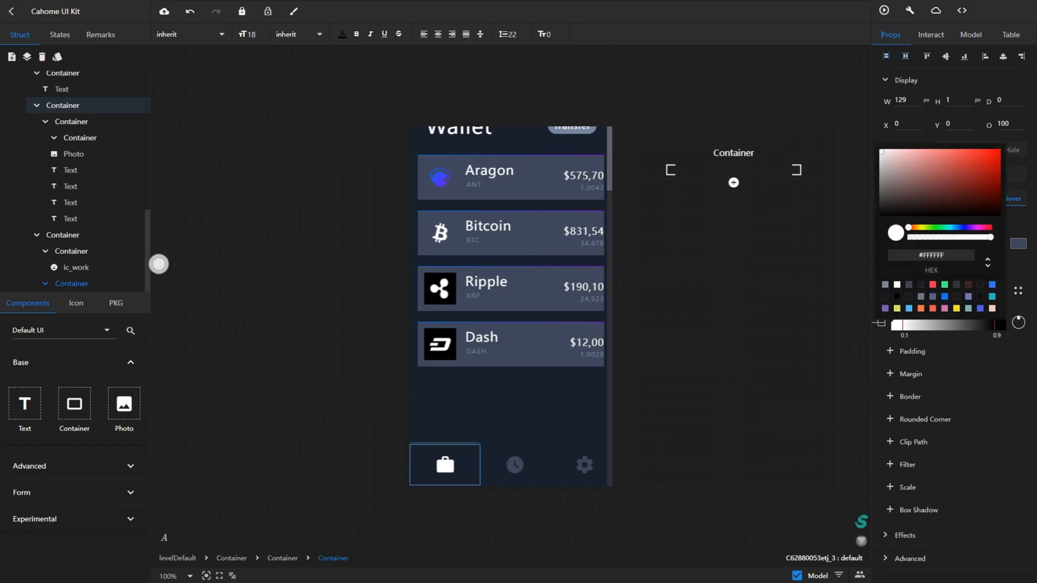
{"action": "left_click", "coordinate": [885, 308]}
{"action": "left_click", "coordinate": [918, 334]}
Change the line gradient's direction to horizontal and set its 0.9 color stop to green
{"action": "left_click", "coordinate": [995, 318]}
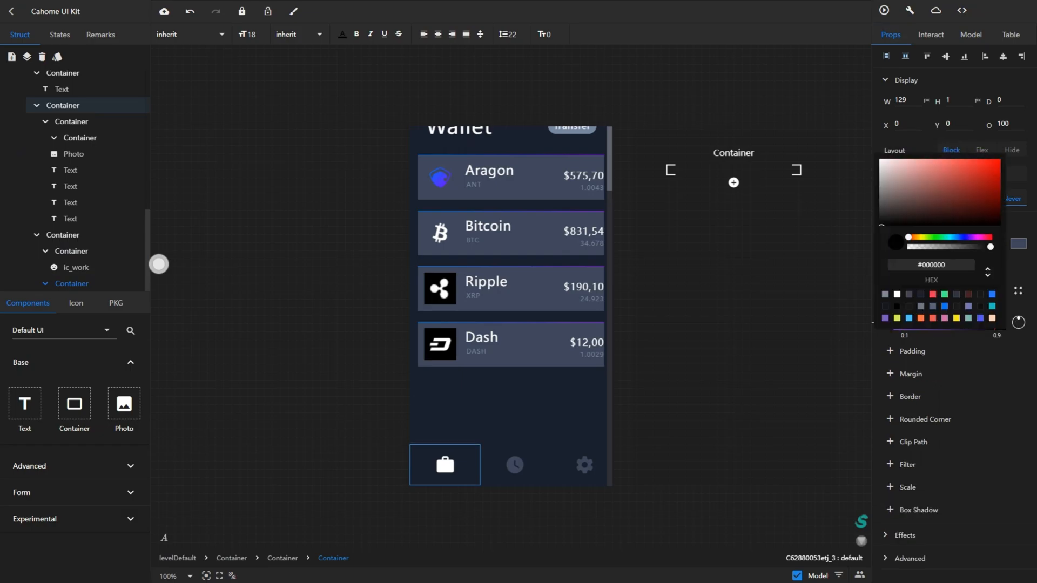
{"action": "left_click", "coordinate": [921, 294]}
{"action": "left_click", "coordinate": [928, 336]}
{"action": "left_click_drag", "start_coordinate": [1018, 319], "coordinate": [999, 323]}
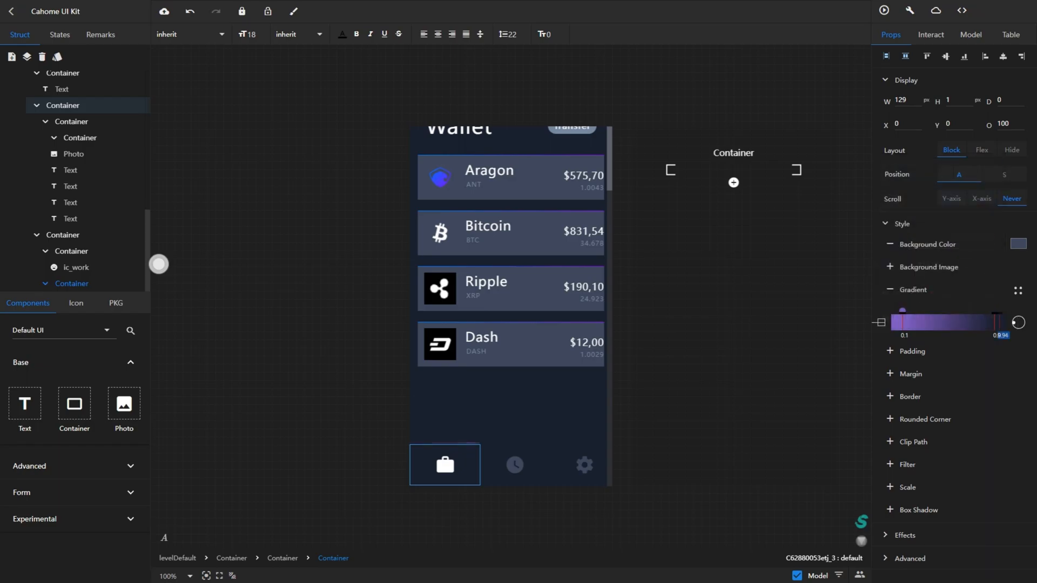
{"action": "left_click", "coordinate": [995, 312]}
{"action": "left_click", "coordinate": [946, 293]}
{"action": "left_click", "coordinate": [943, 337]}
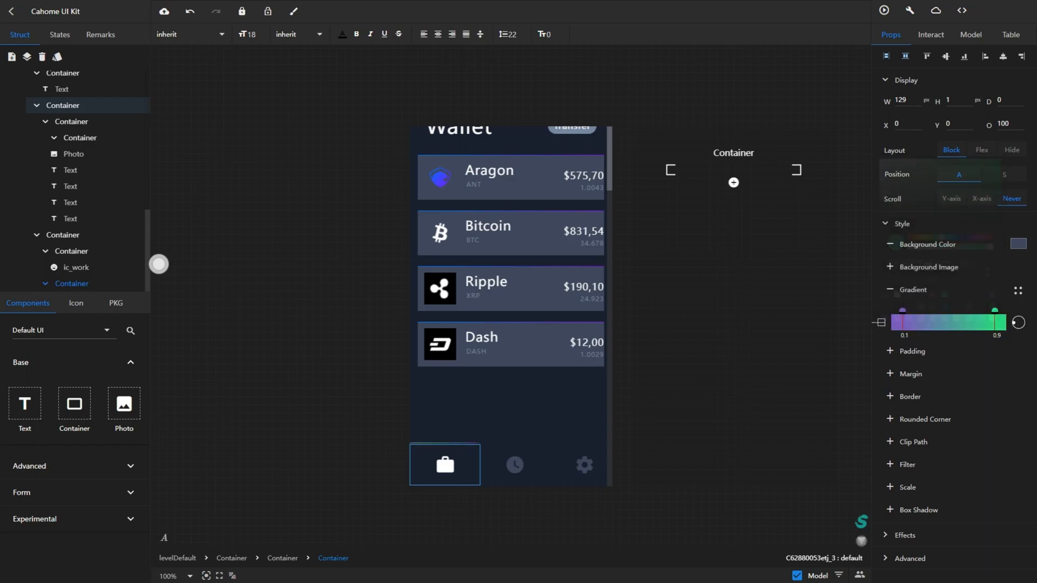
{"action": "left_click", "coordinate": [158, 264]}
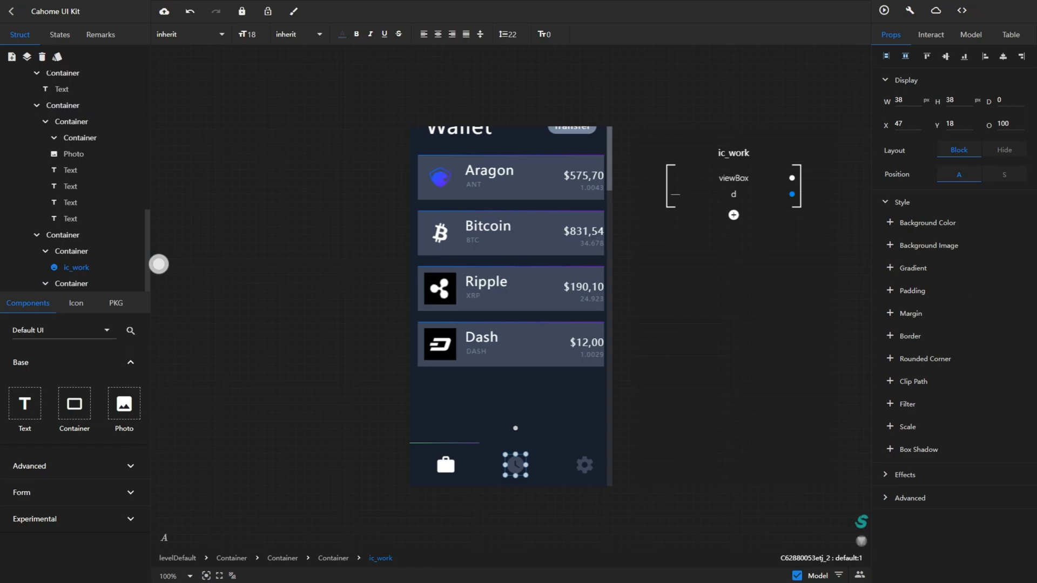
{"action": "scroll", "coordinate": [513, 369], "scroll_direction": "up", "scroll_amount": 2}
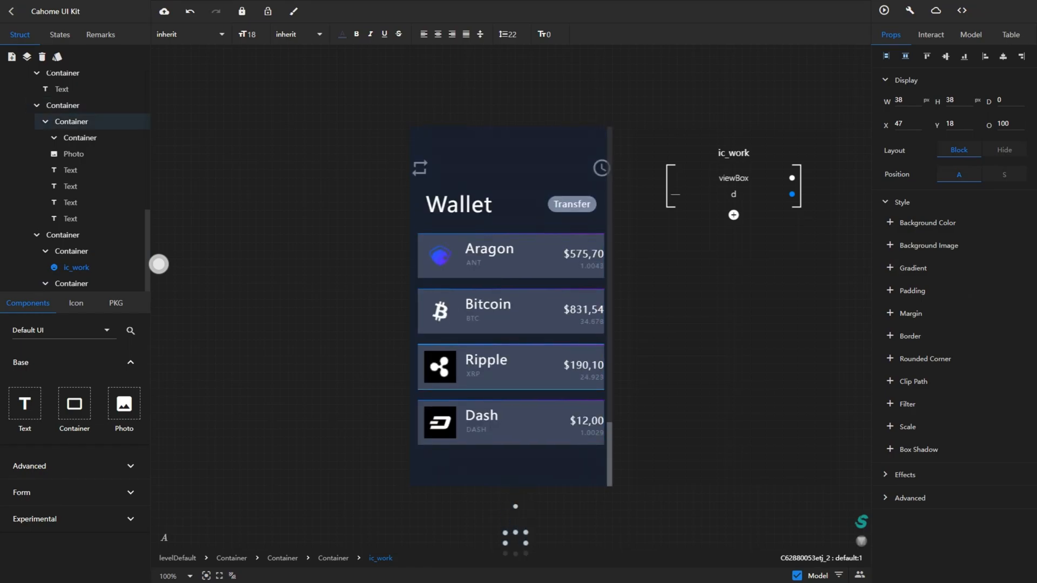